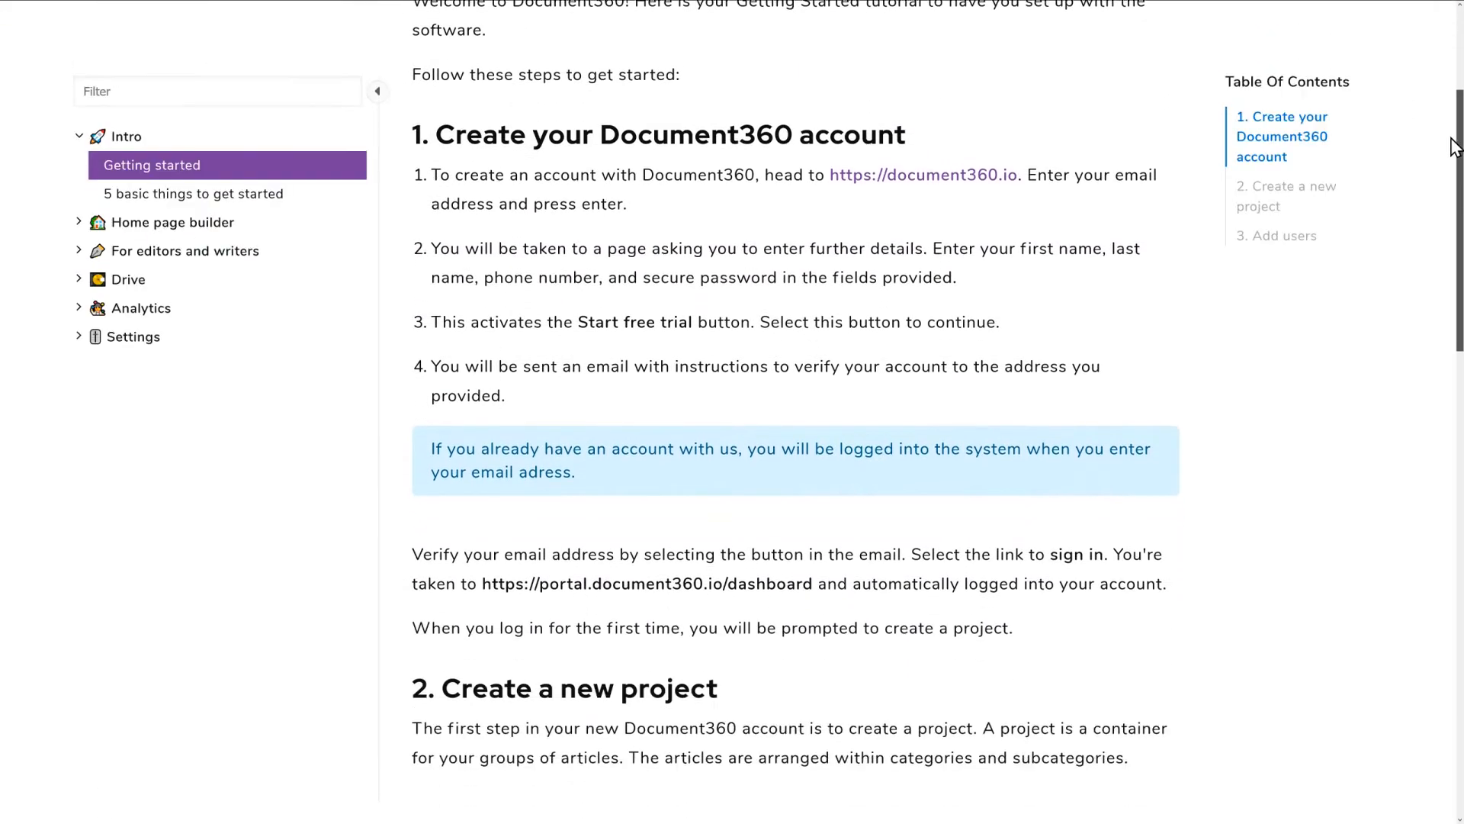
left_click_drag(1453, 145, 1423, 504)
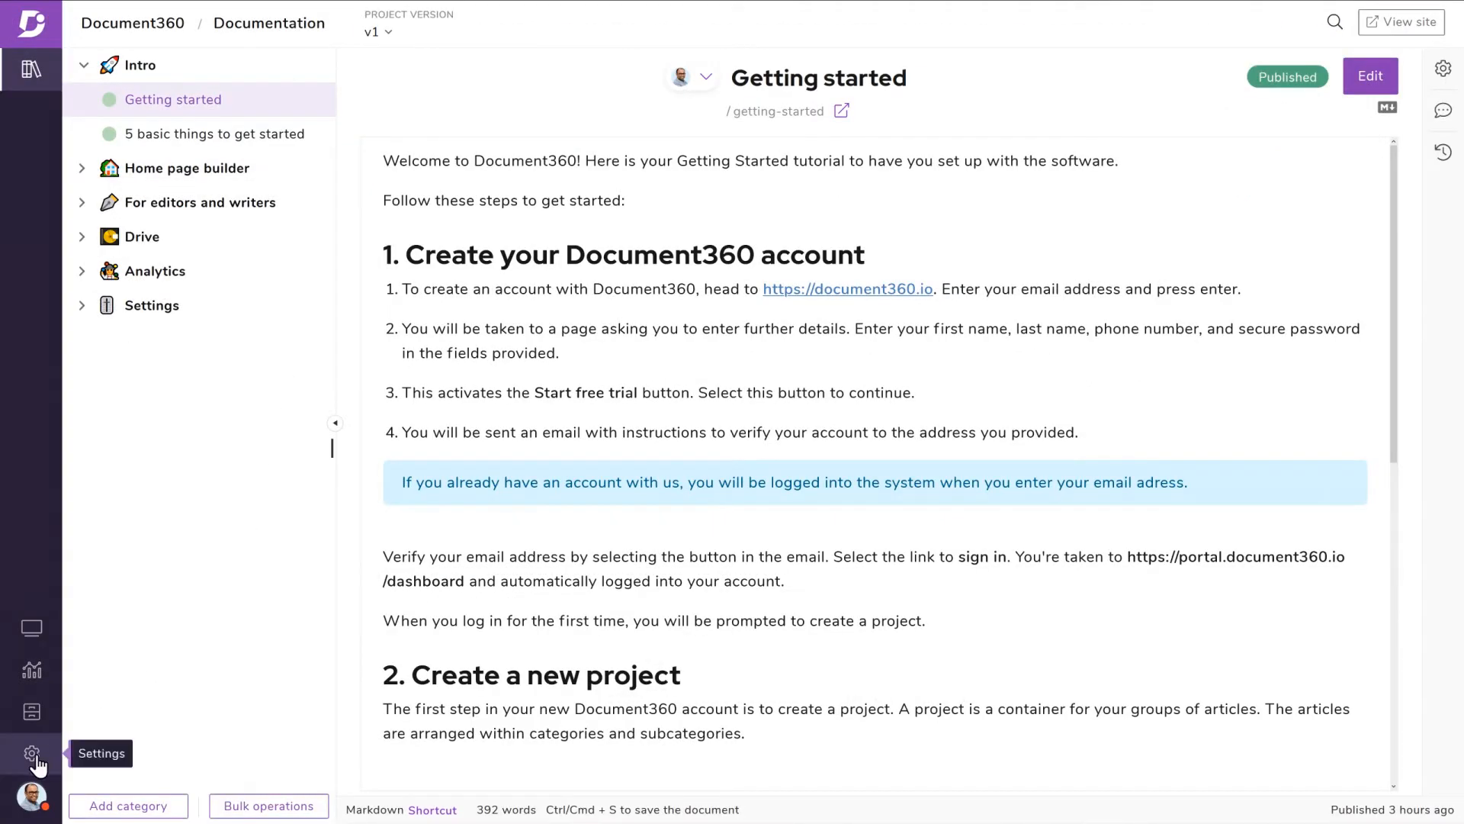
- Add Spanish and Italian as available languages for version v1 in the project's Localization & Versions settings and save the update
left_click(33, 757)
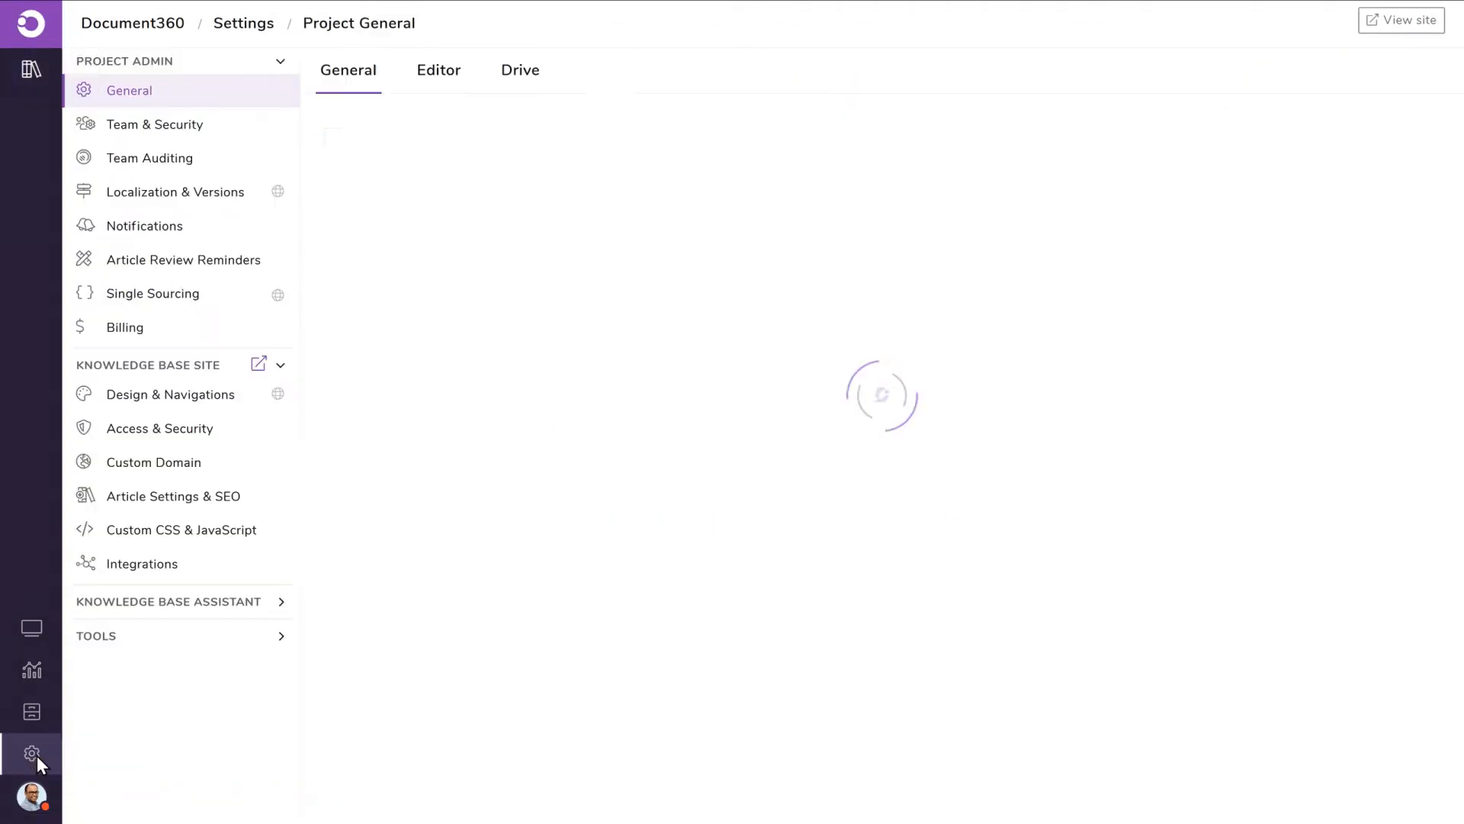
left_click(219, 196)
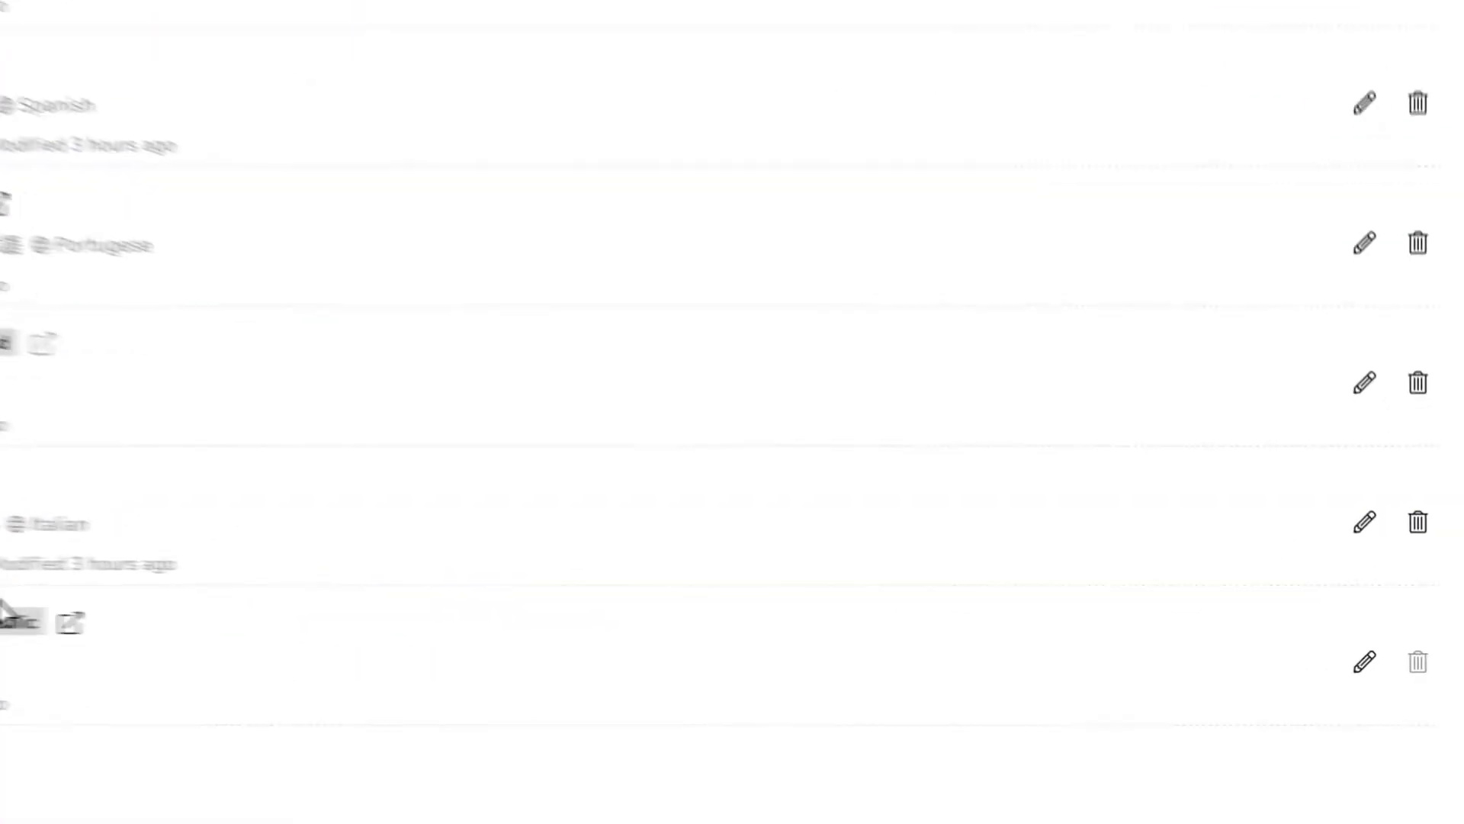
left_click(1365, 662)
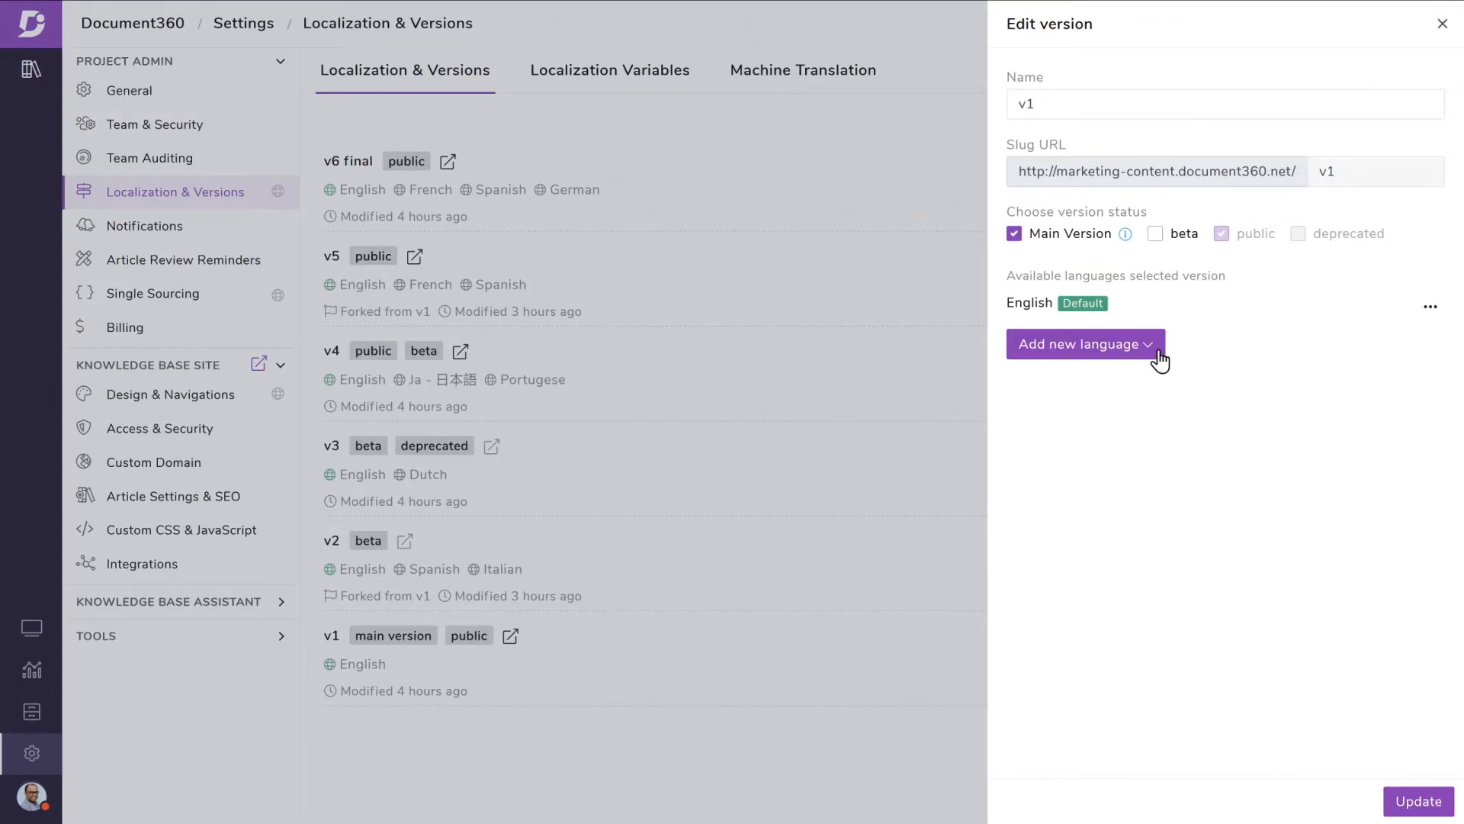
left_click(1158, 353)
left_click_drag(1187, 158, 1151, 245)
left_click(986, 125)
left_click(992, 251)
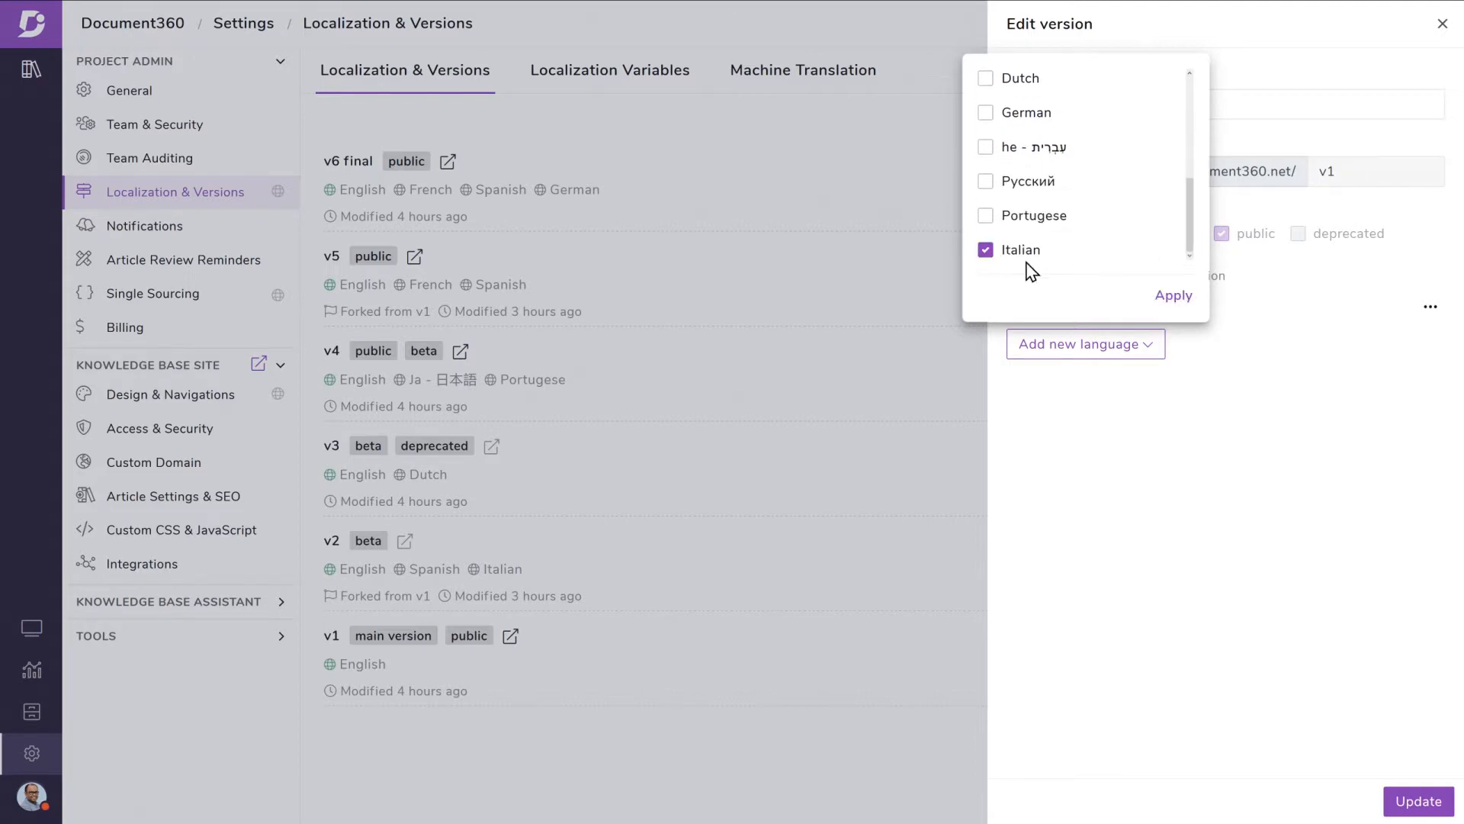
left_click(1177, 299)
left_click(1407, 798)
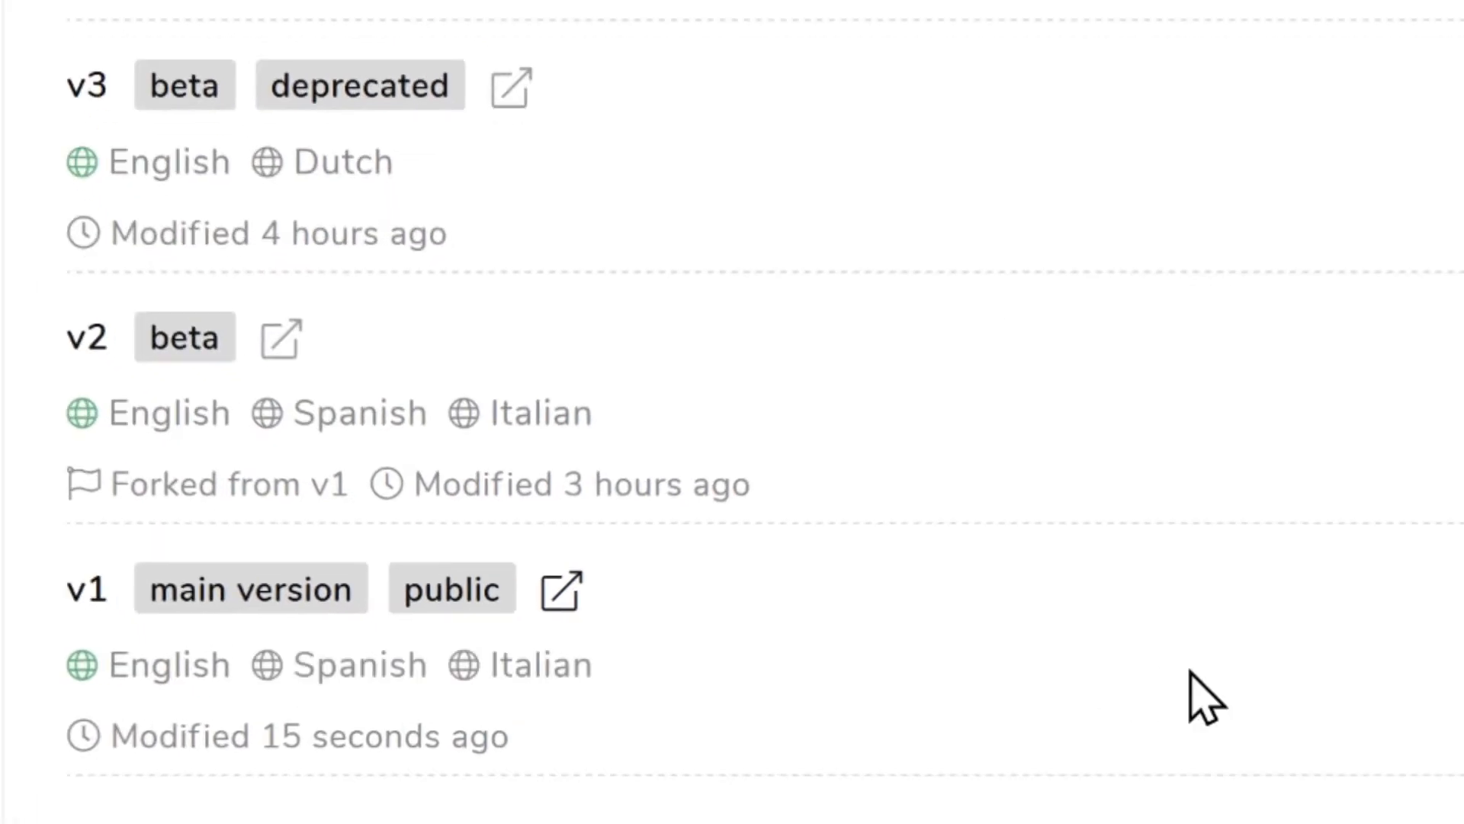
- Return to the documentation and switch the Getting started article's language to Spanish
left_click(31, 70)
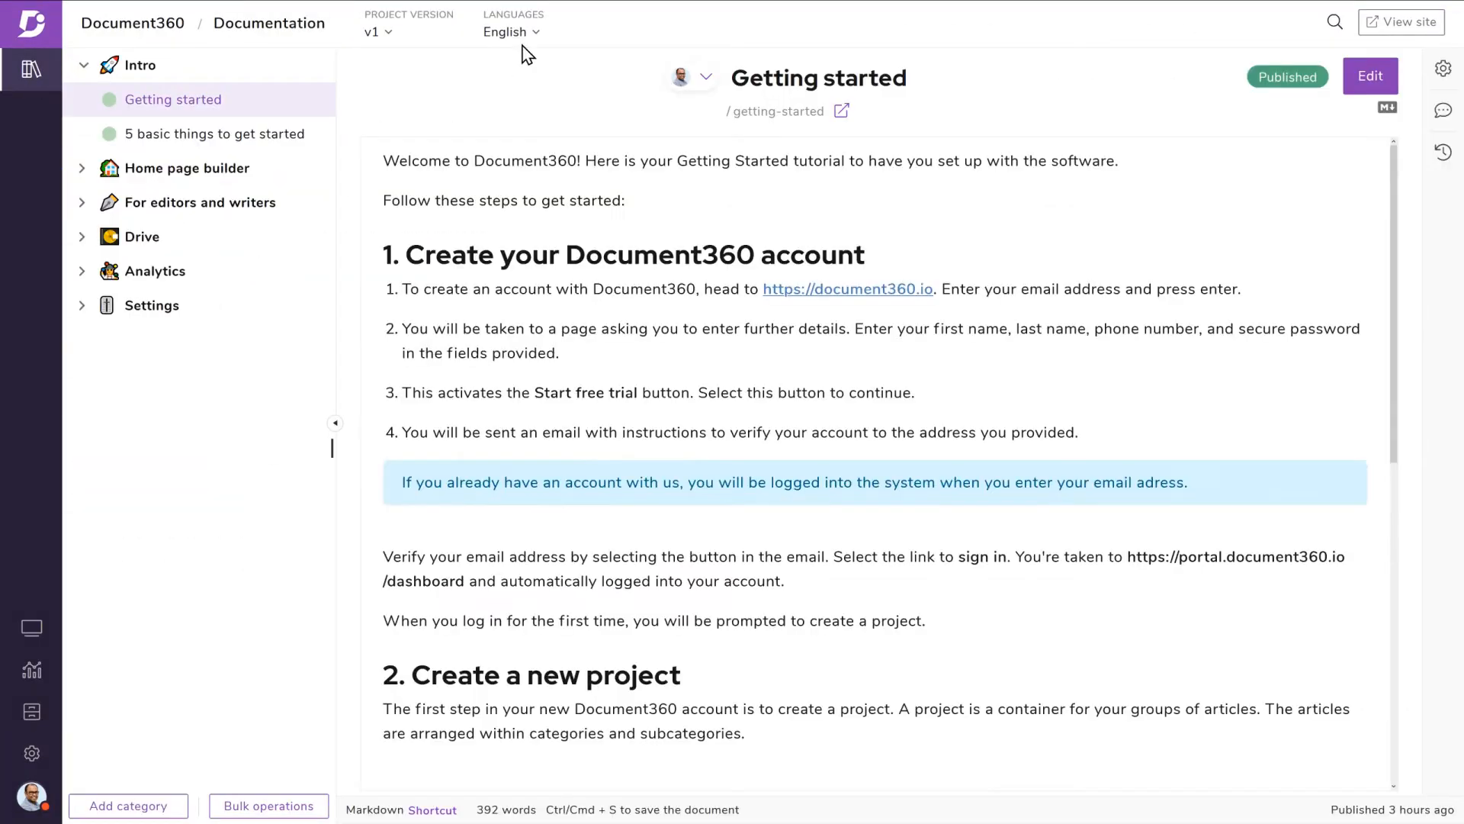
left_click(536, 33)
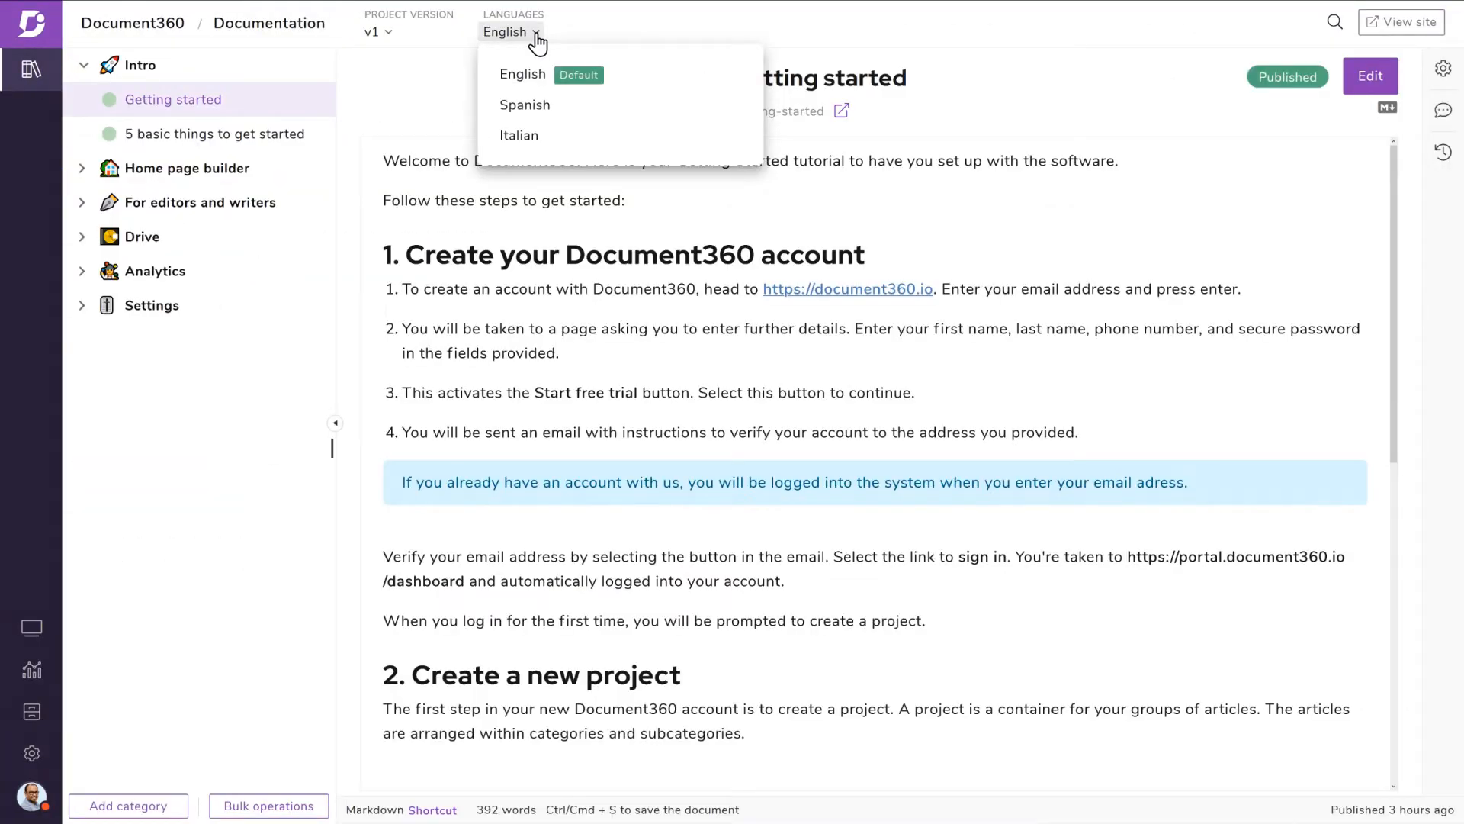
left_click(524, 106)
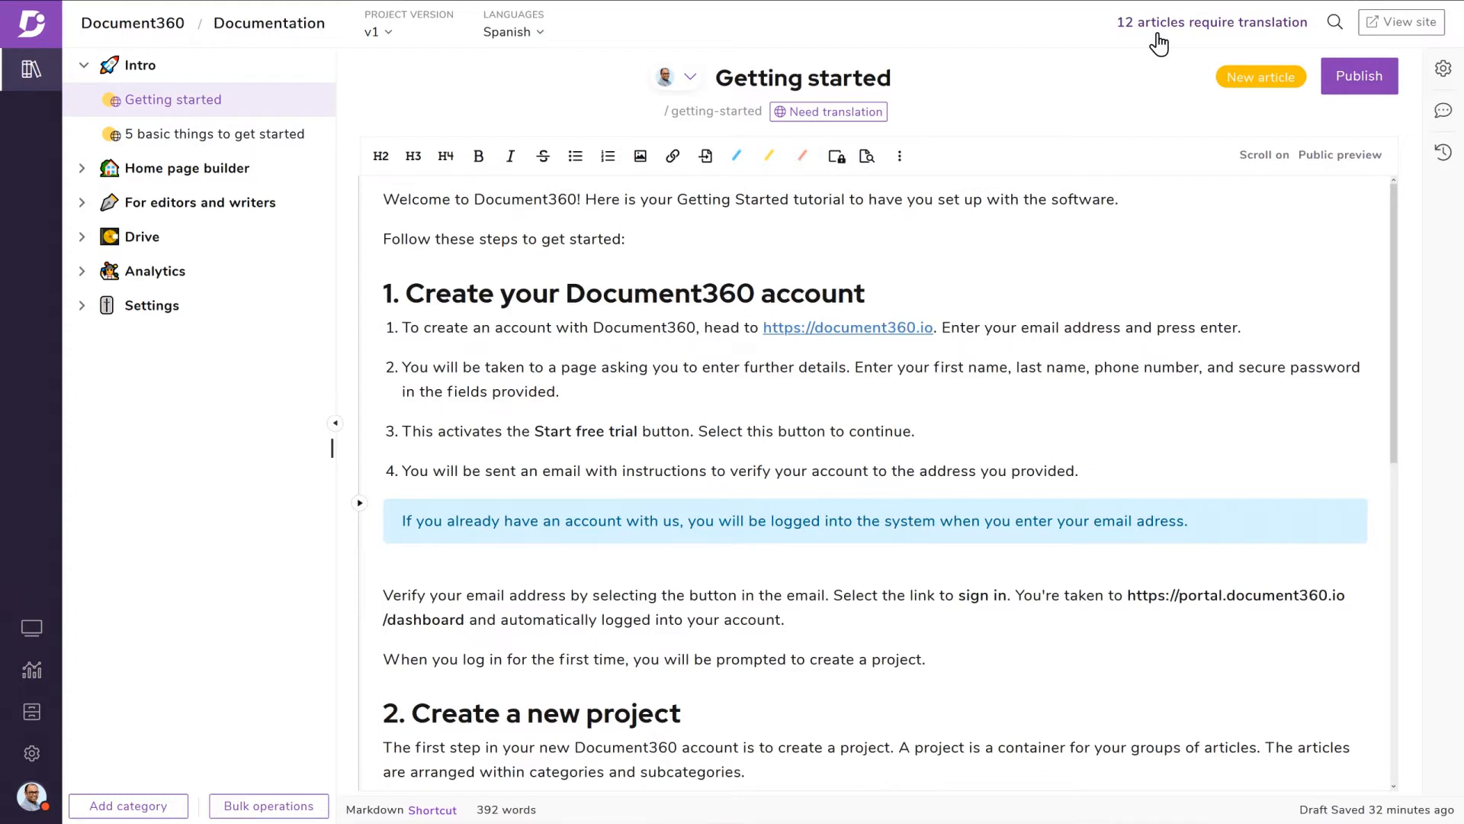
- Copy the English text of the Getting started article into Google Translate to translate it into Spanish
left_click_drag(383, 199, 857, 816)
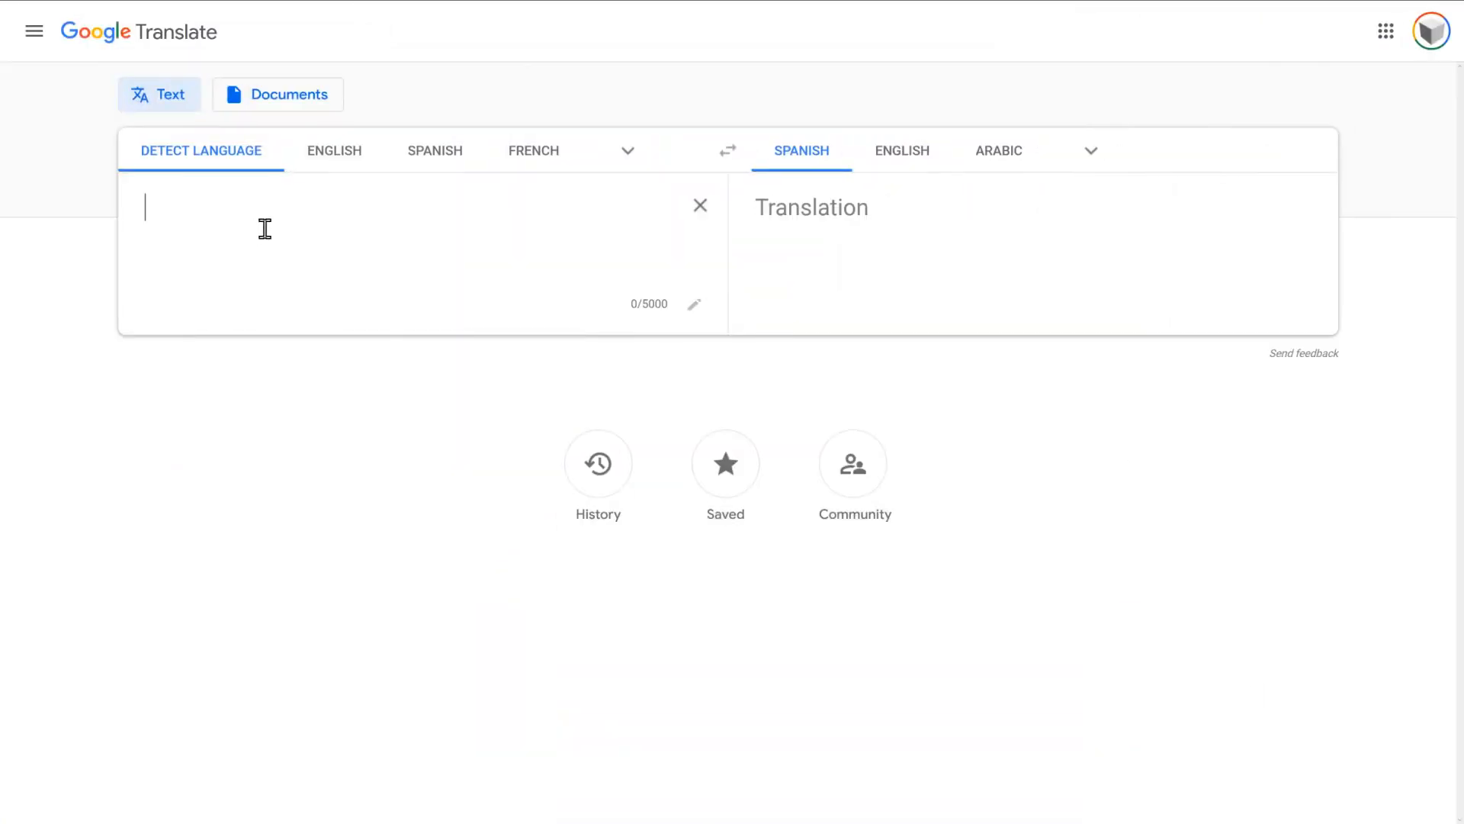
key("ctrl+v")
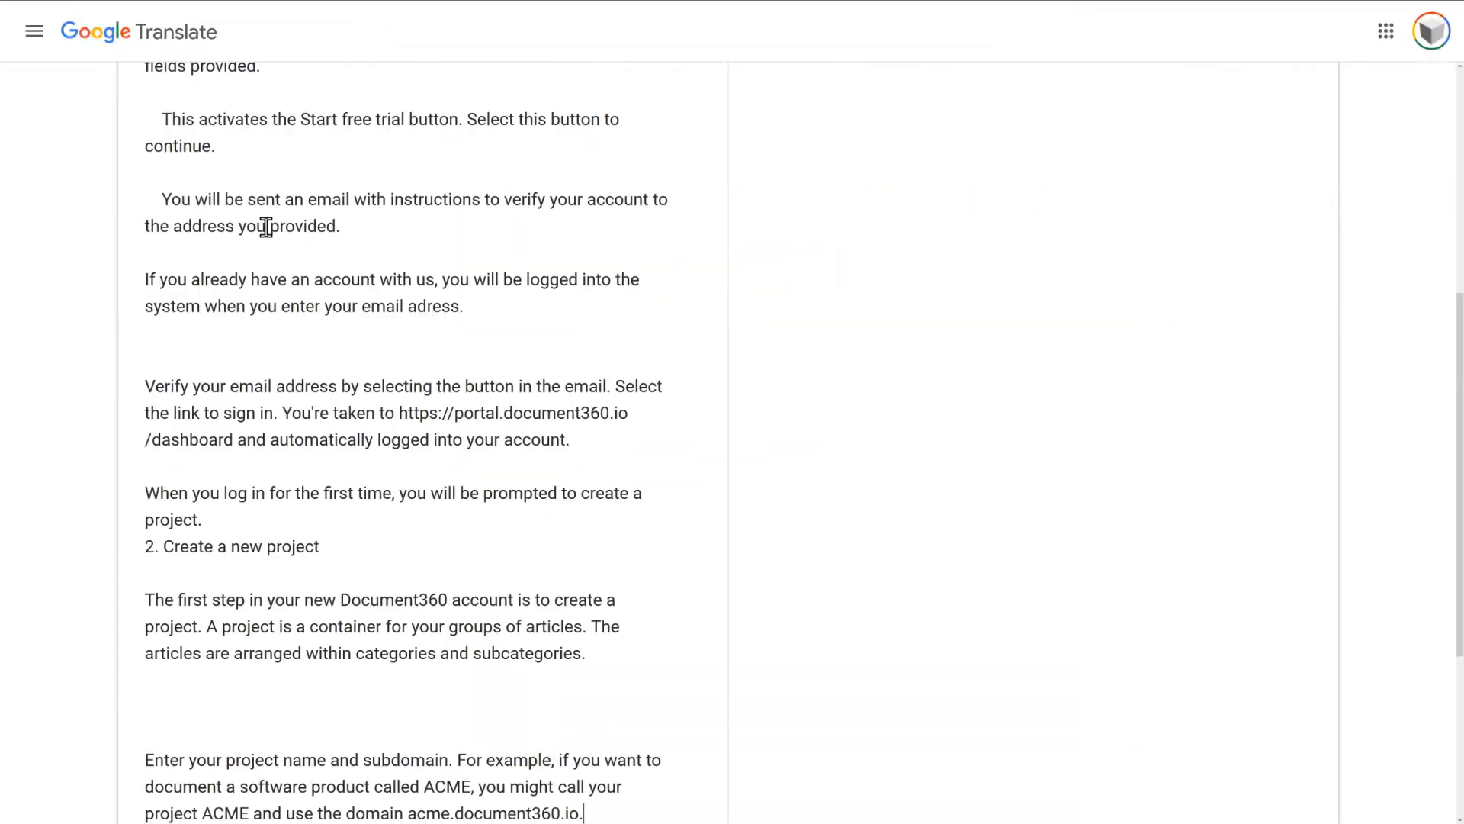
scroll(857, 300, "up", 6)
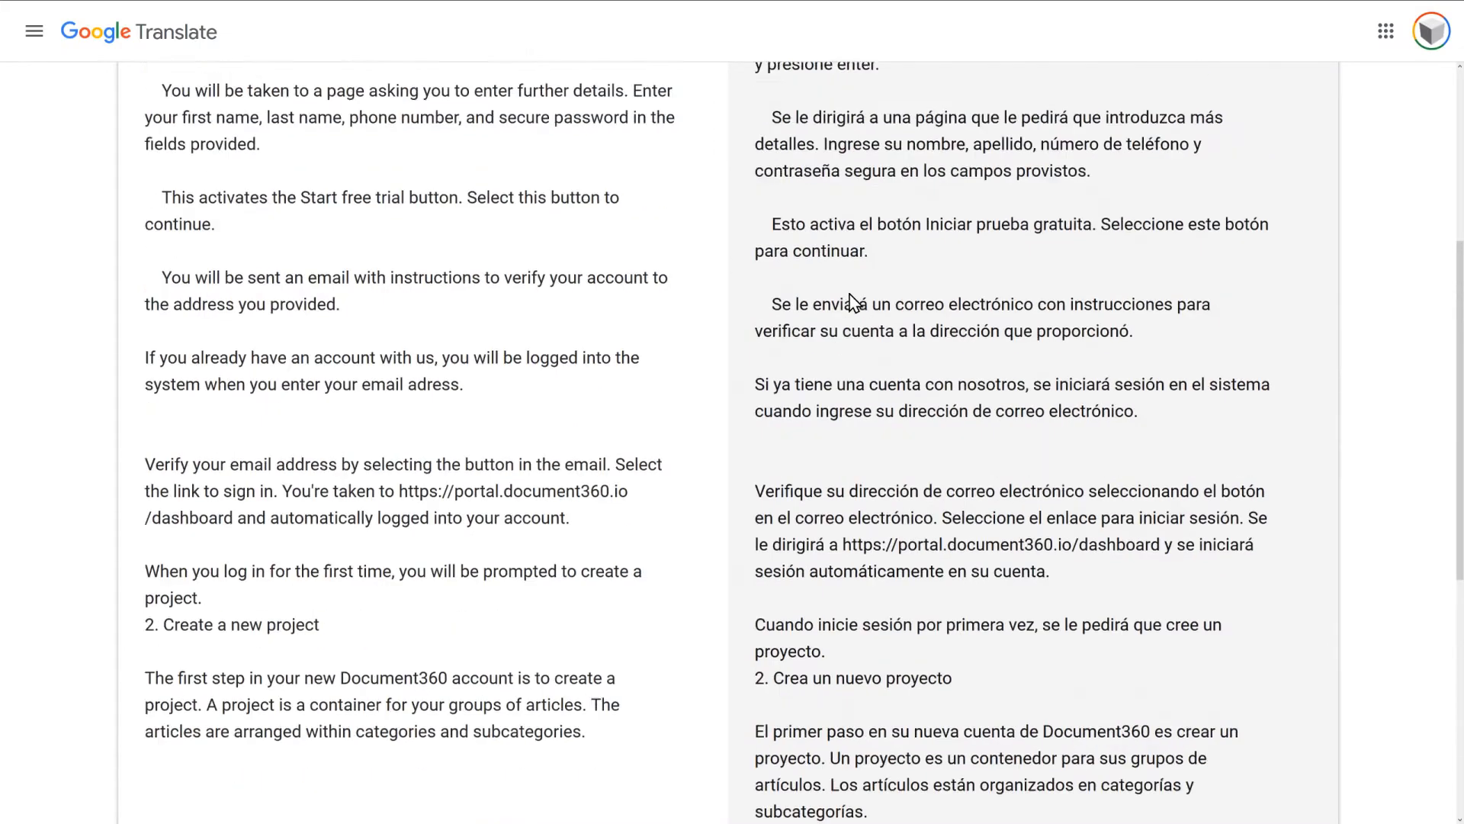
- Copy the Spanish translation and replace the English text of the Getting started article in Document360 with it
left_click_drag(755, 205, 1065, 667)
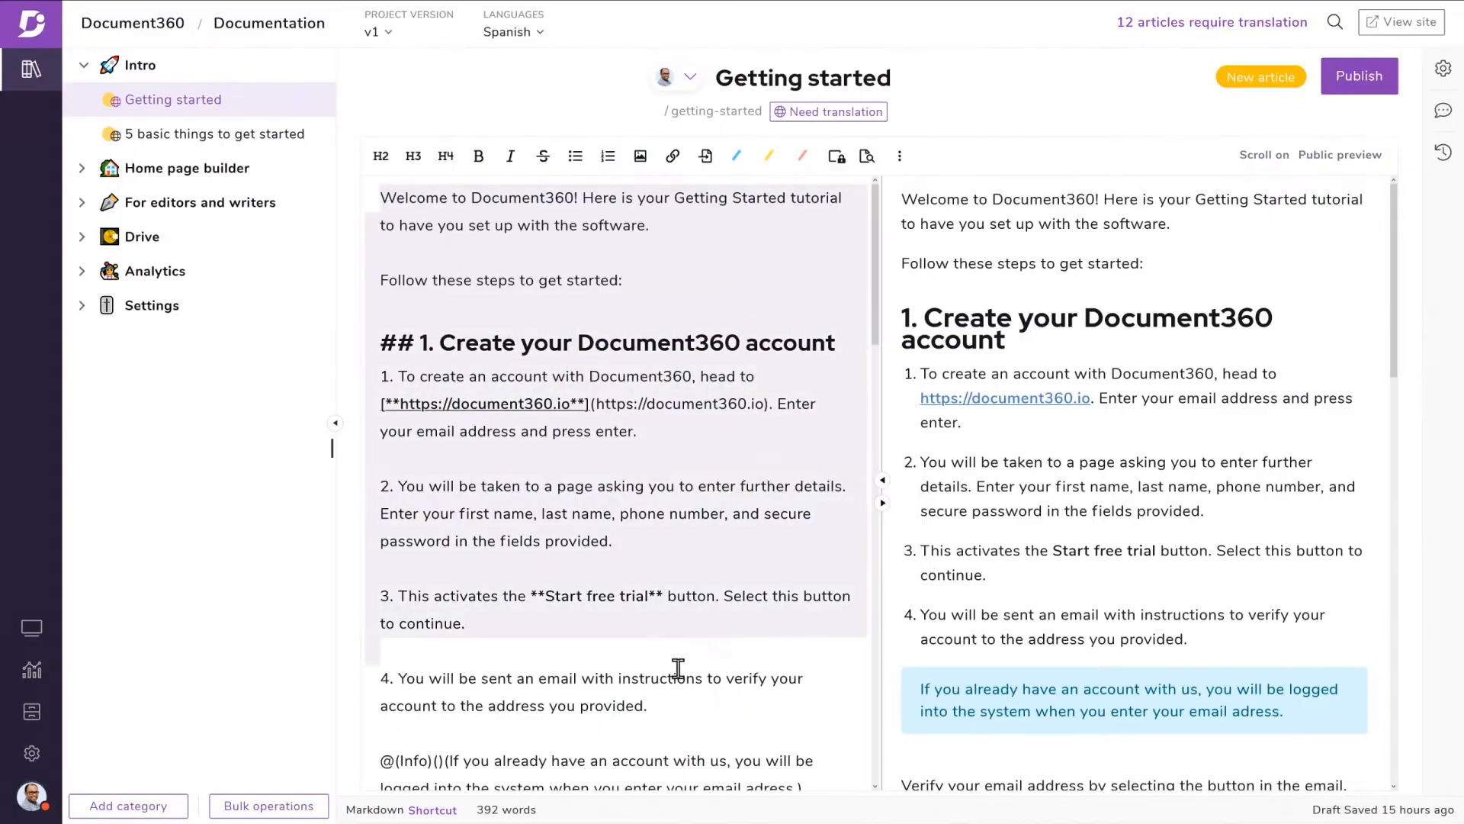
left_click_drag(677, 670, 745, 808)
key("ctrl+v")
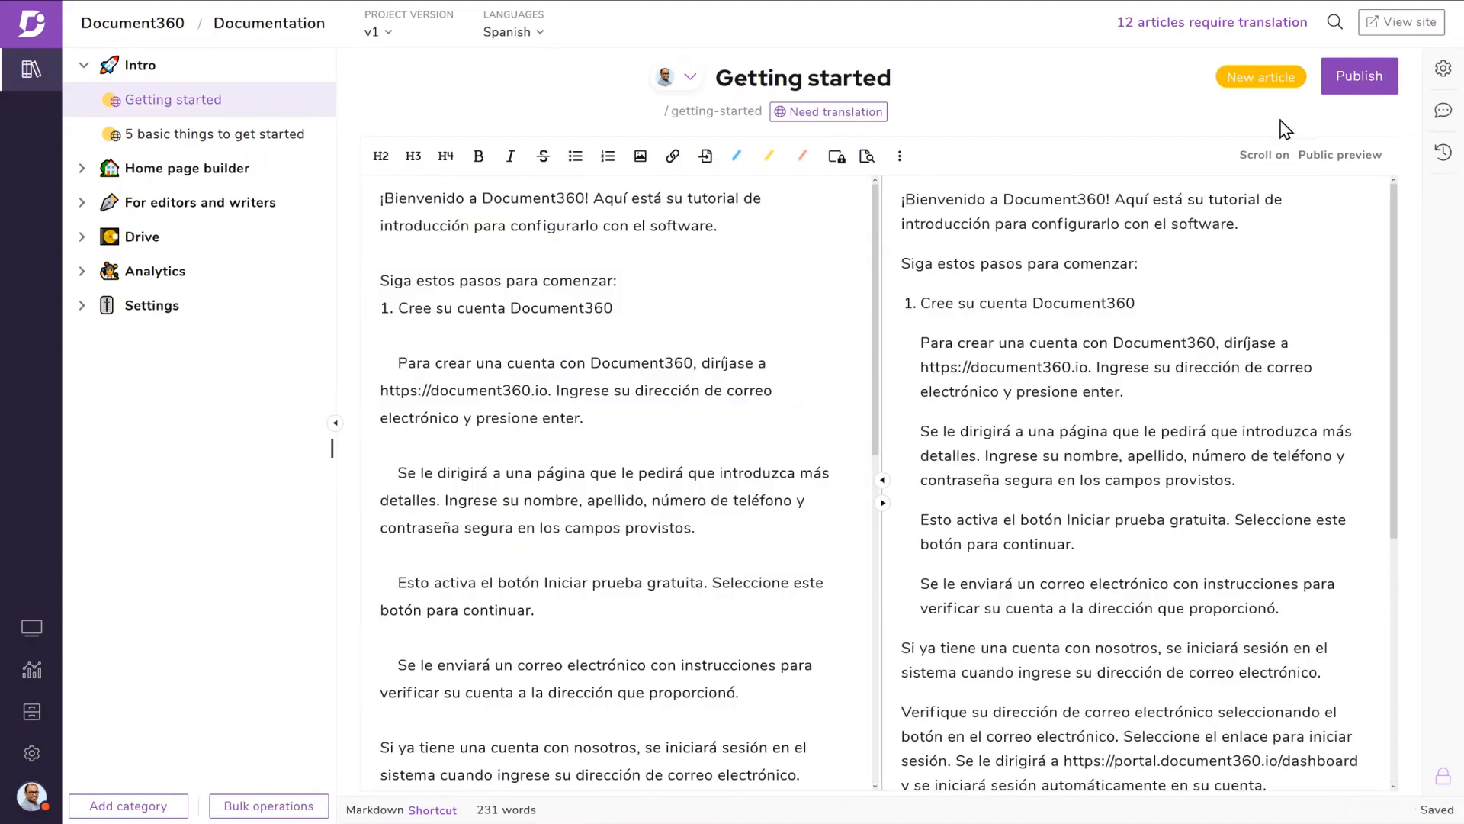
- Publish the Spanish Getting started article and mark it as translated
left_click(1360, 89)
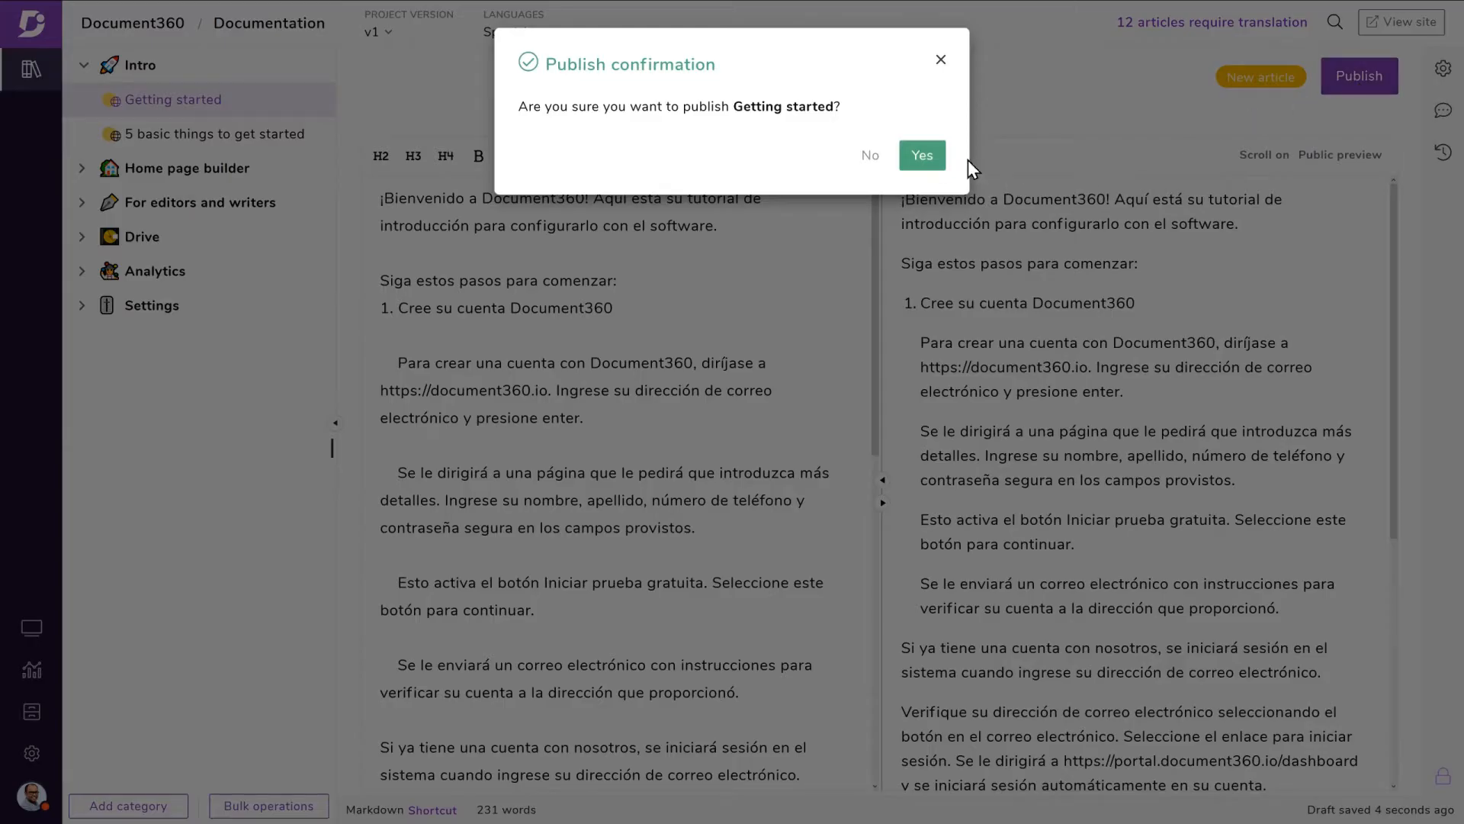
left_click(924, 156)
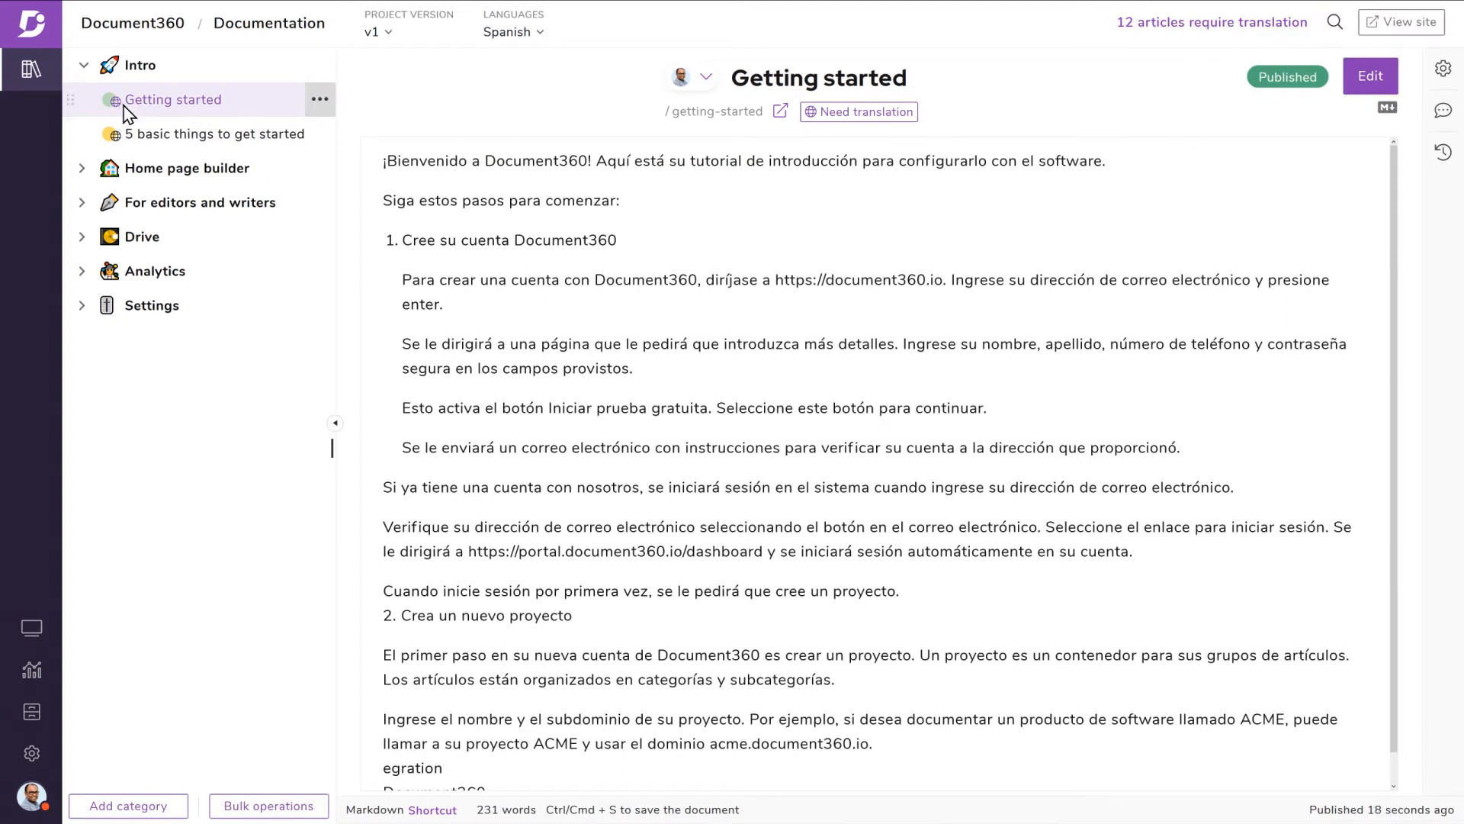
left_click(863, 116)
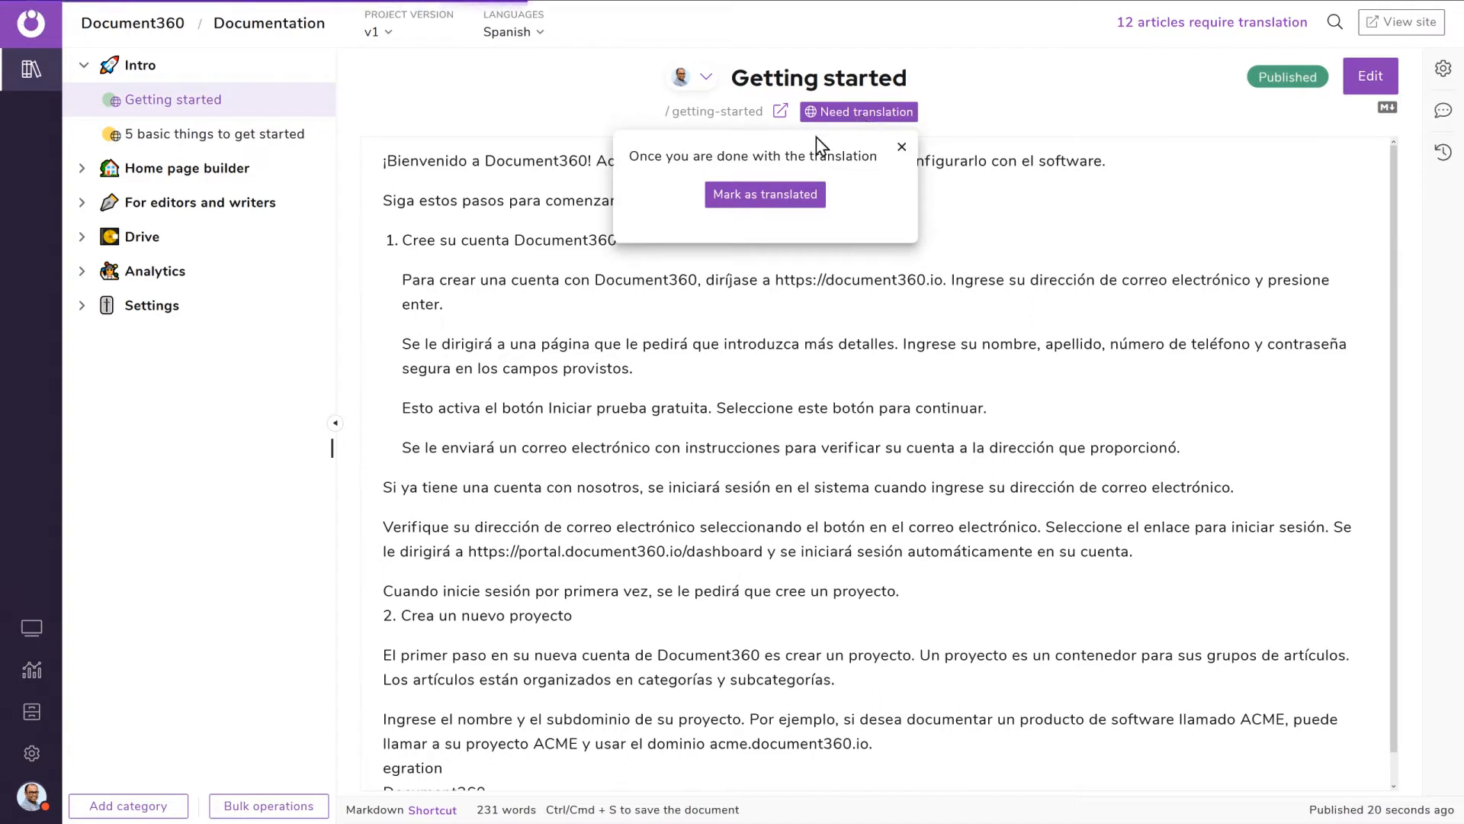
left_click(766, 196)
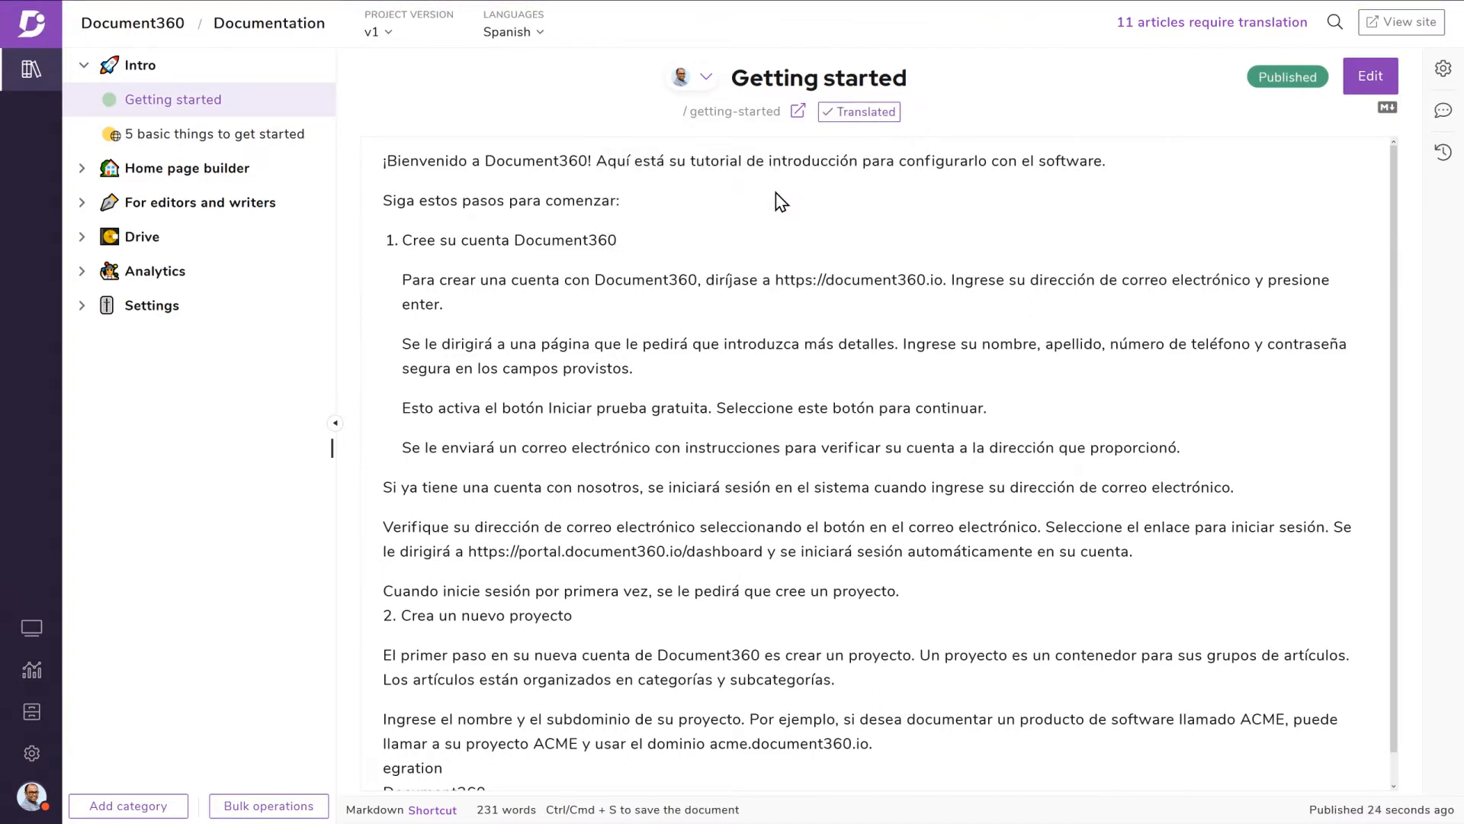
- View the Spanish Getting started article on the published site and choose Italian from its available languages
left_click(797, 115)
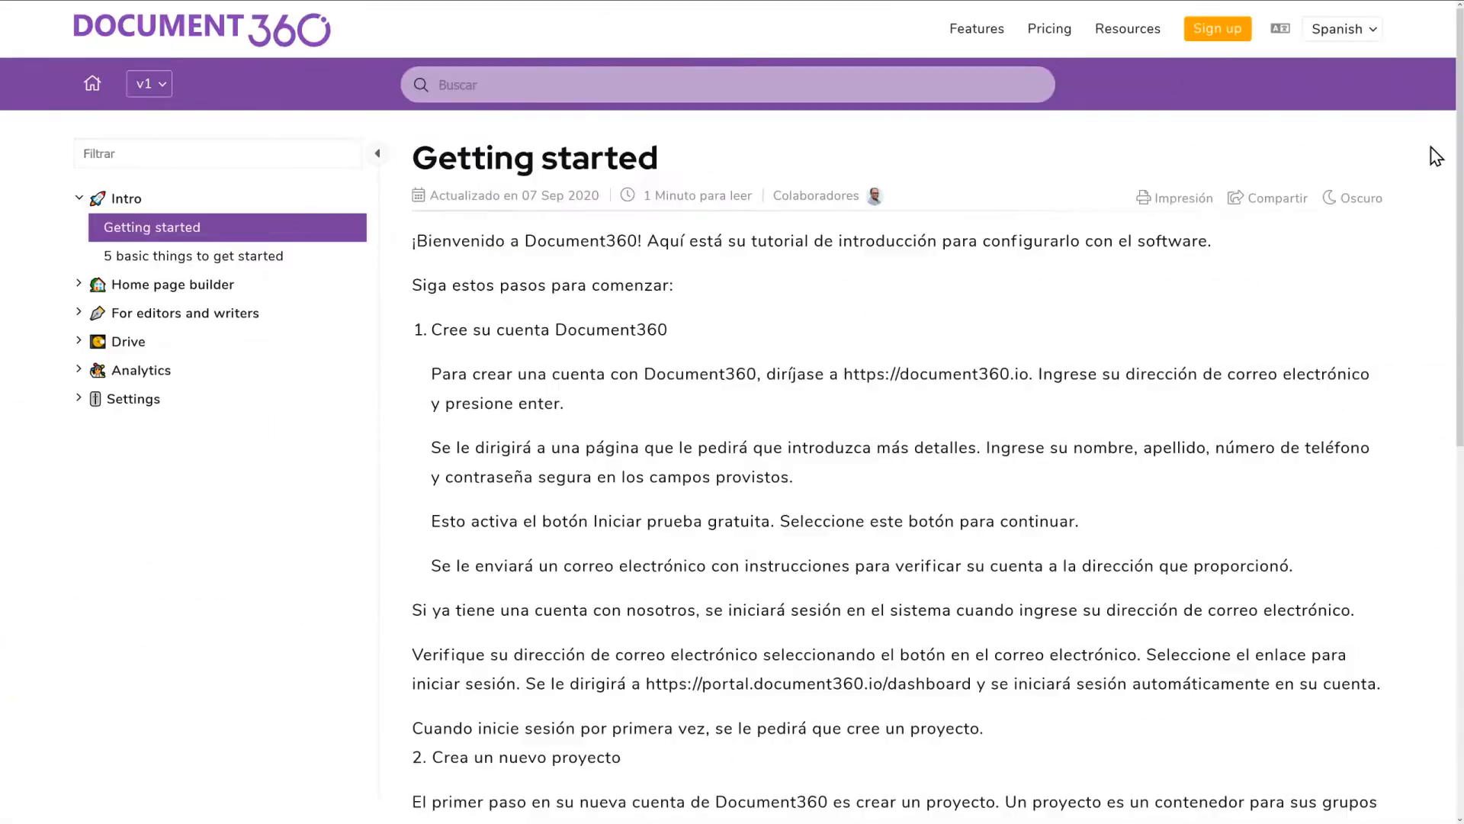
scroll(1458, 191, "down", 1)
left_click_drag(1458, 191, 1453, 137)
left_click(1361, 30)
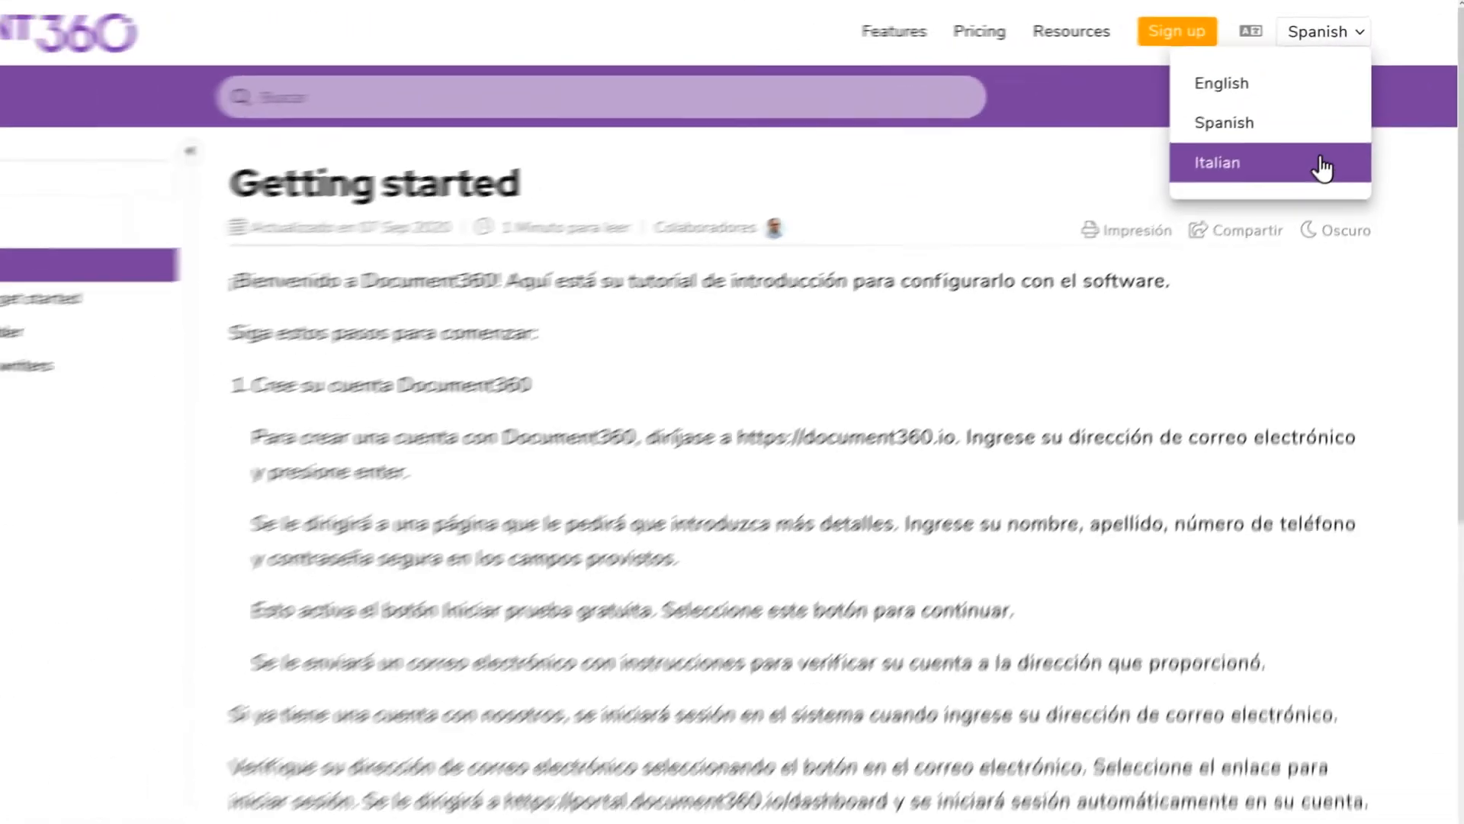
left_click(1340, 142)
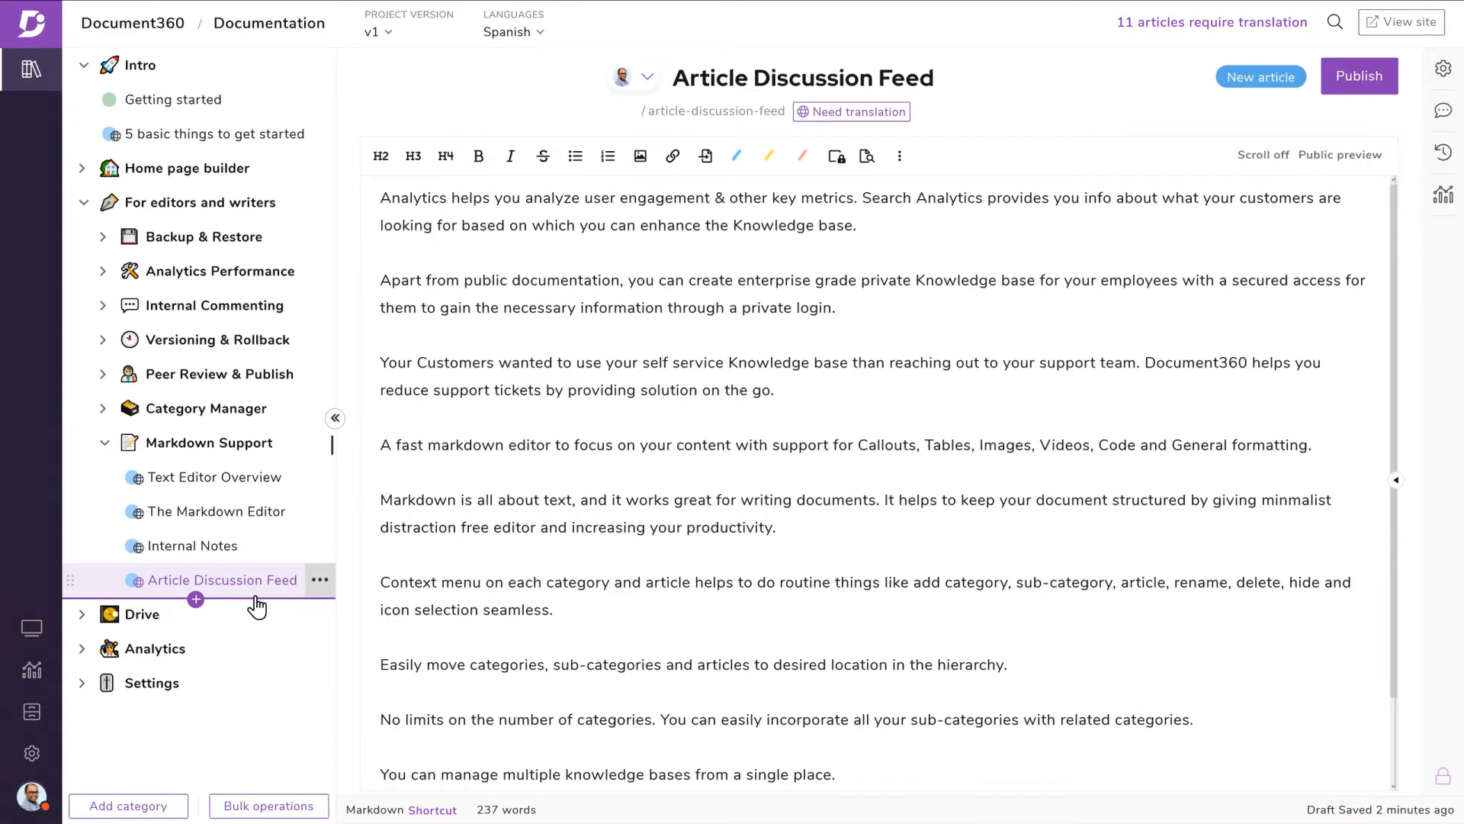
- Machine-translate the Article Discussion Feed article into Spanish, confirming with "yes", and publish it
left_click(856, 124)
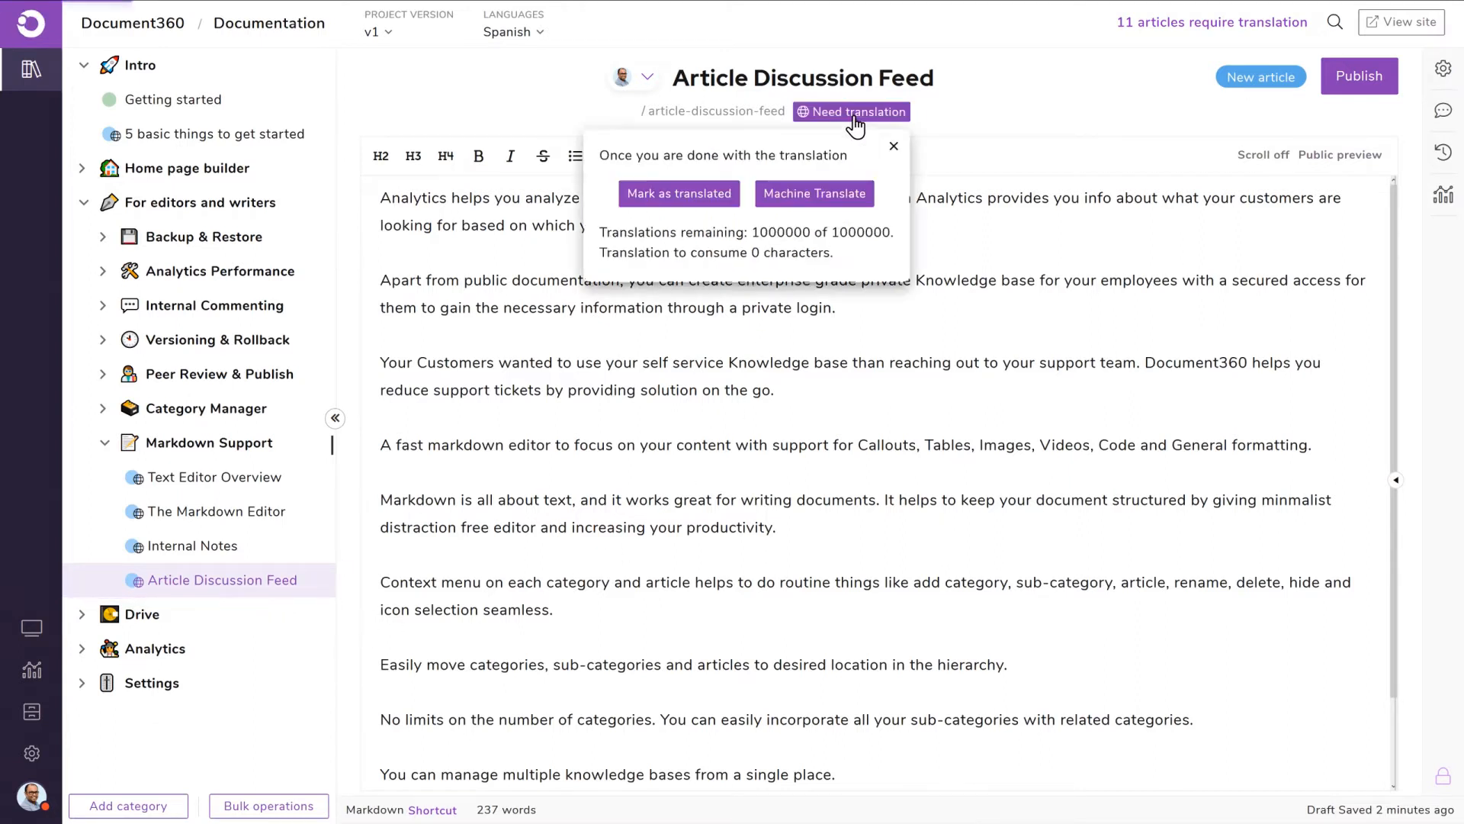
left_click(840, 205)
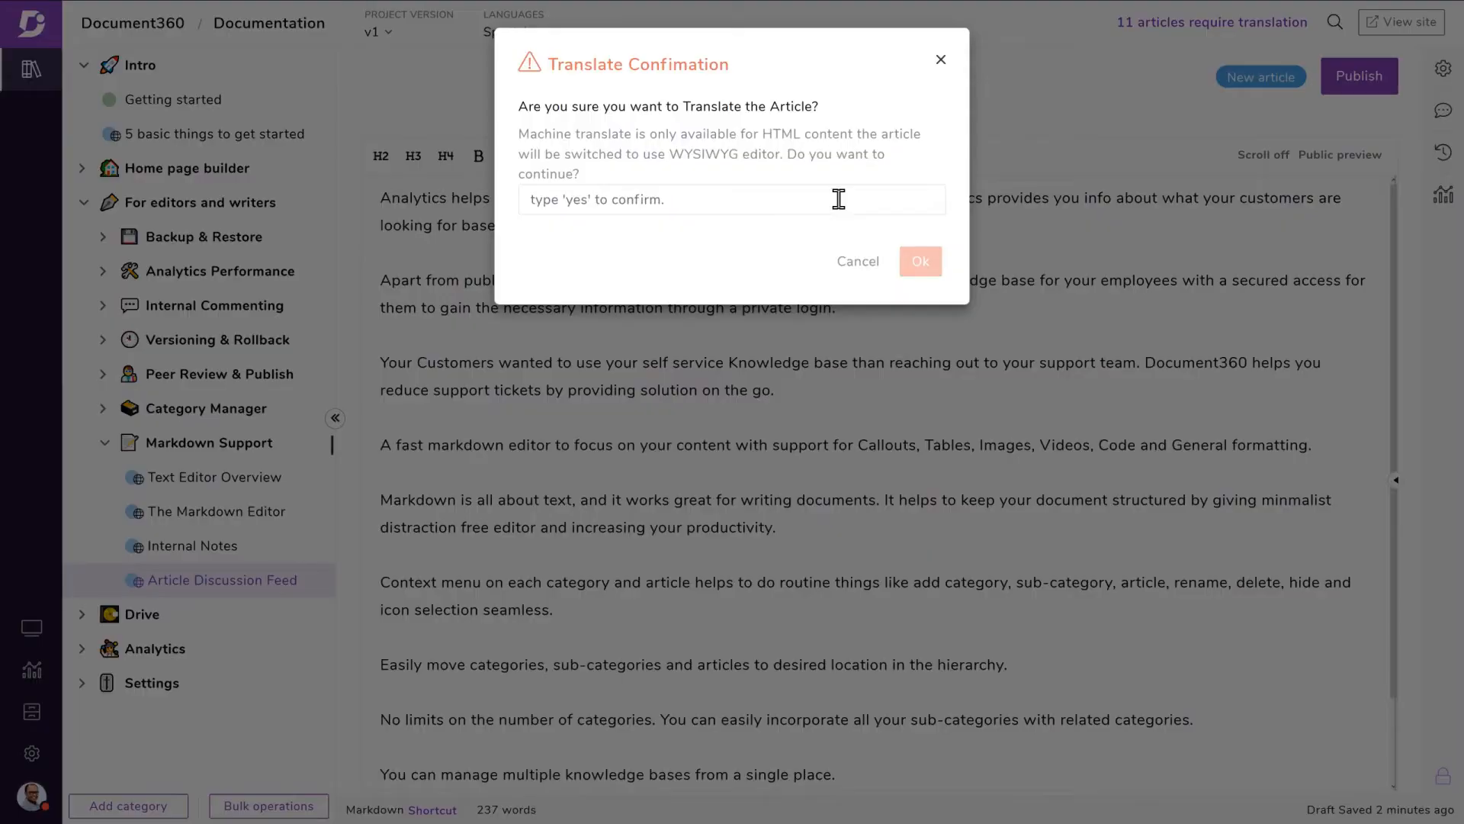
type("yes")
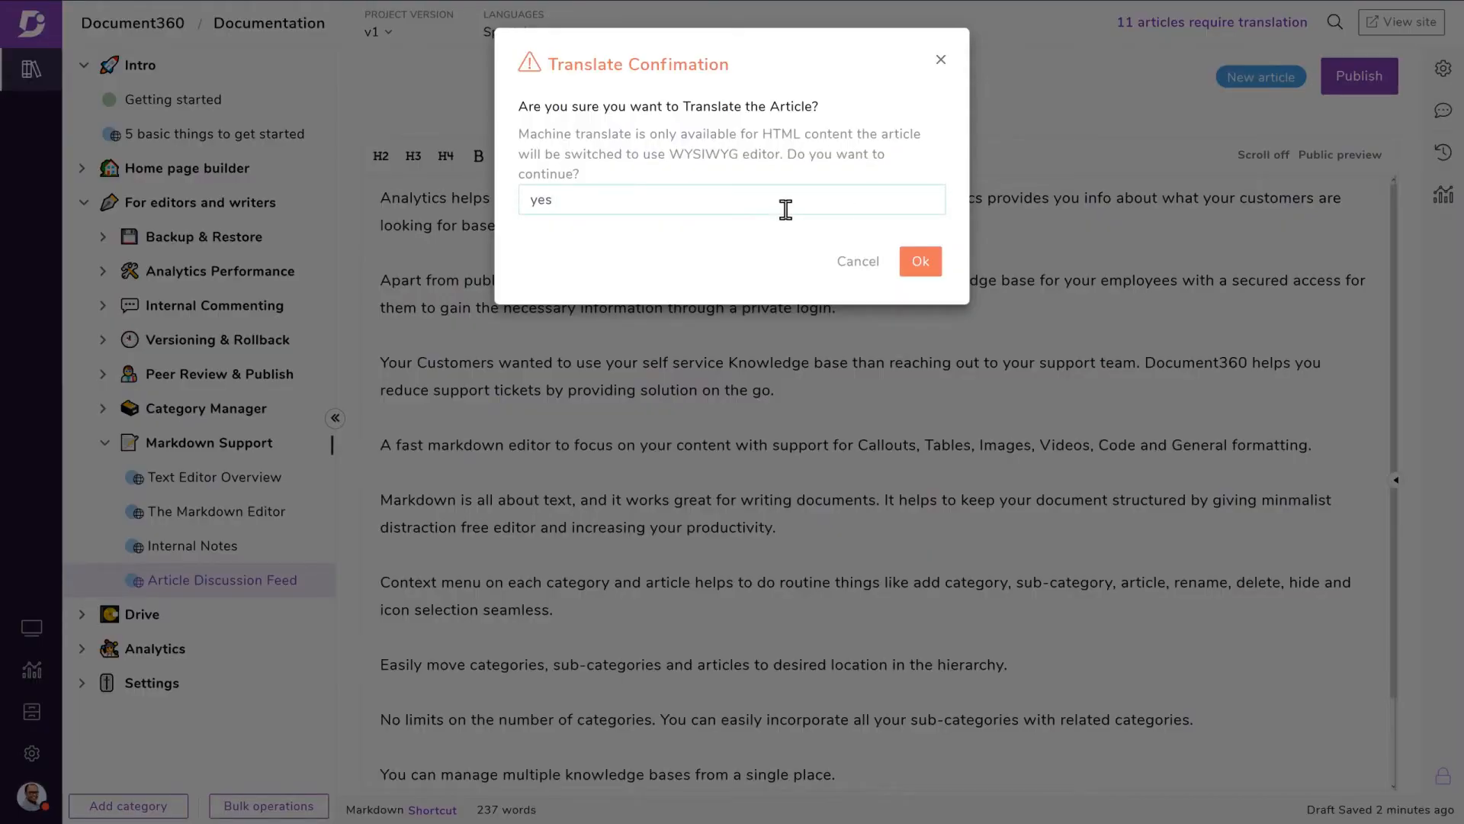
left_click(921, 262)
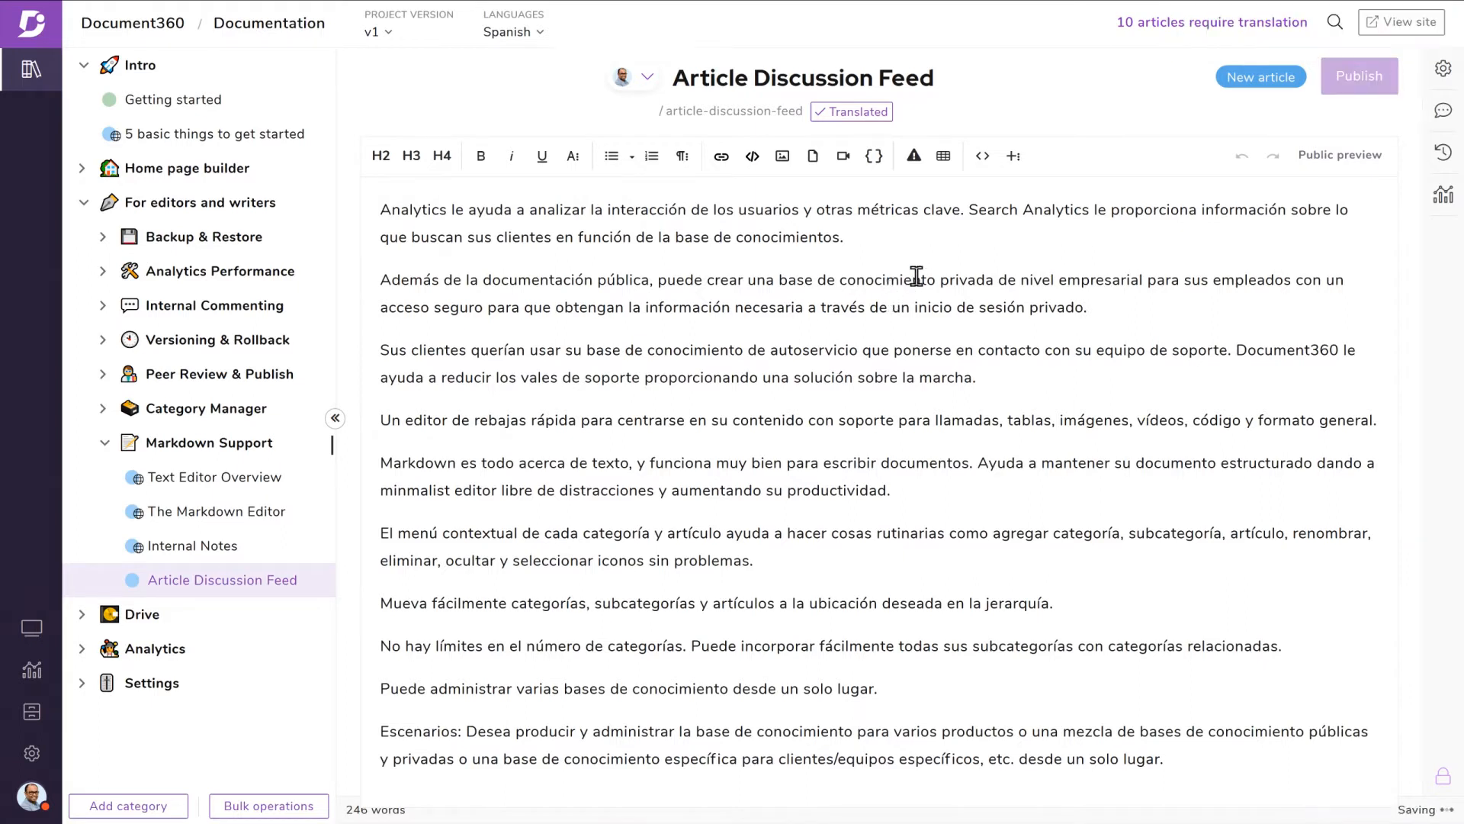
left_click(1359, 80)
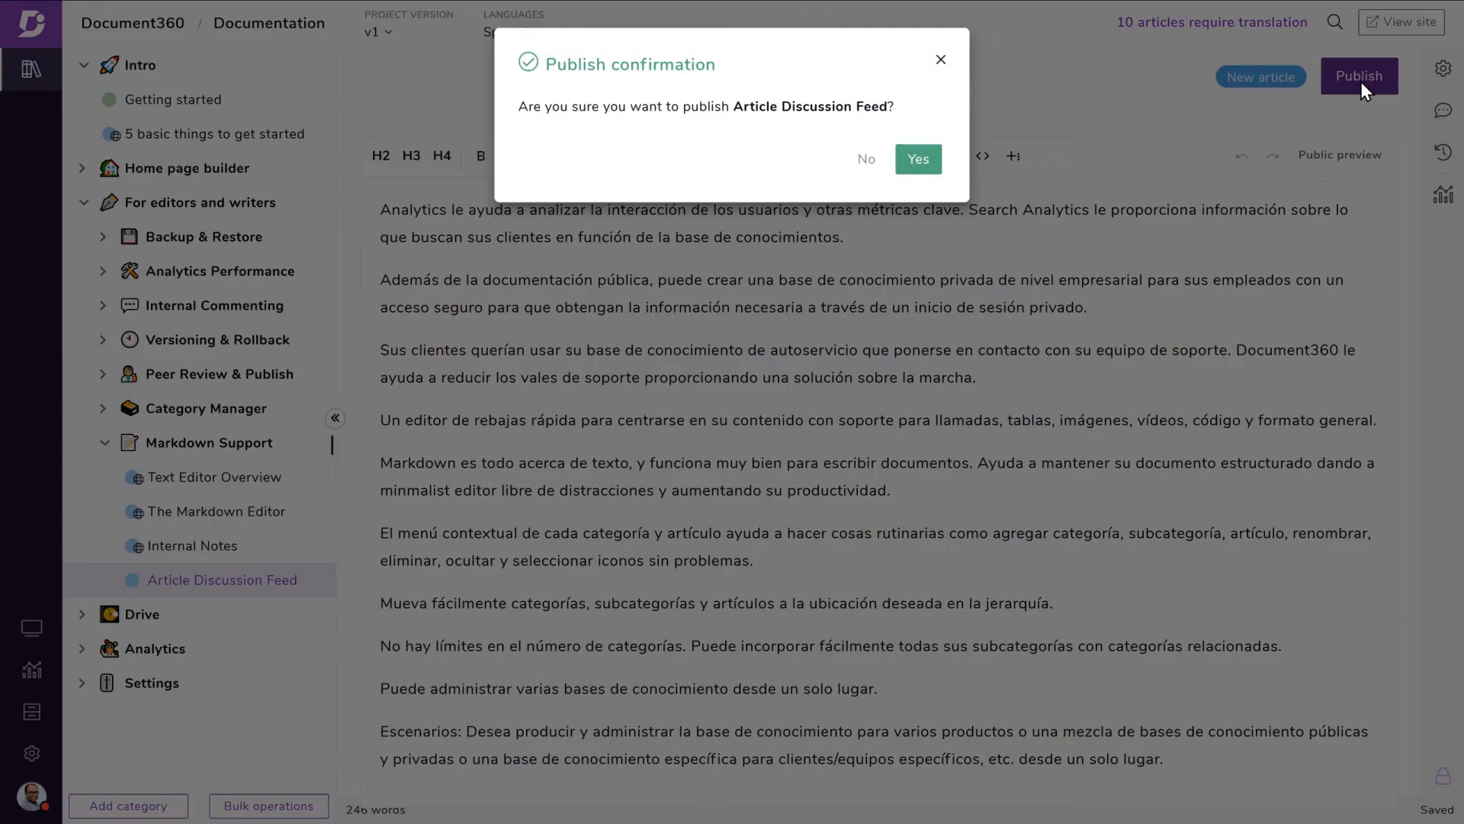
left_click(922, 160)
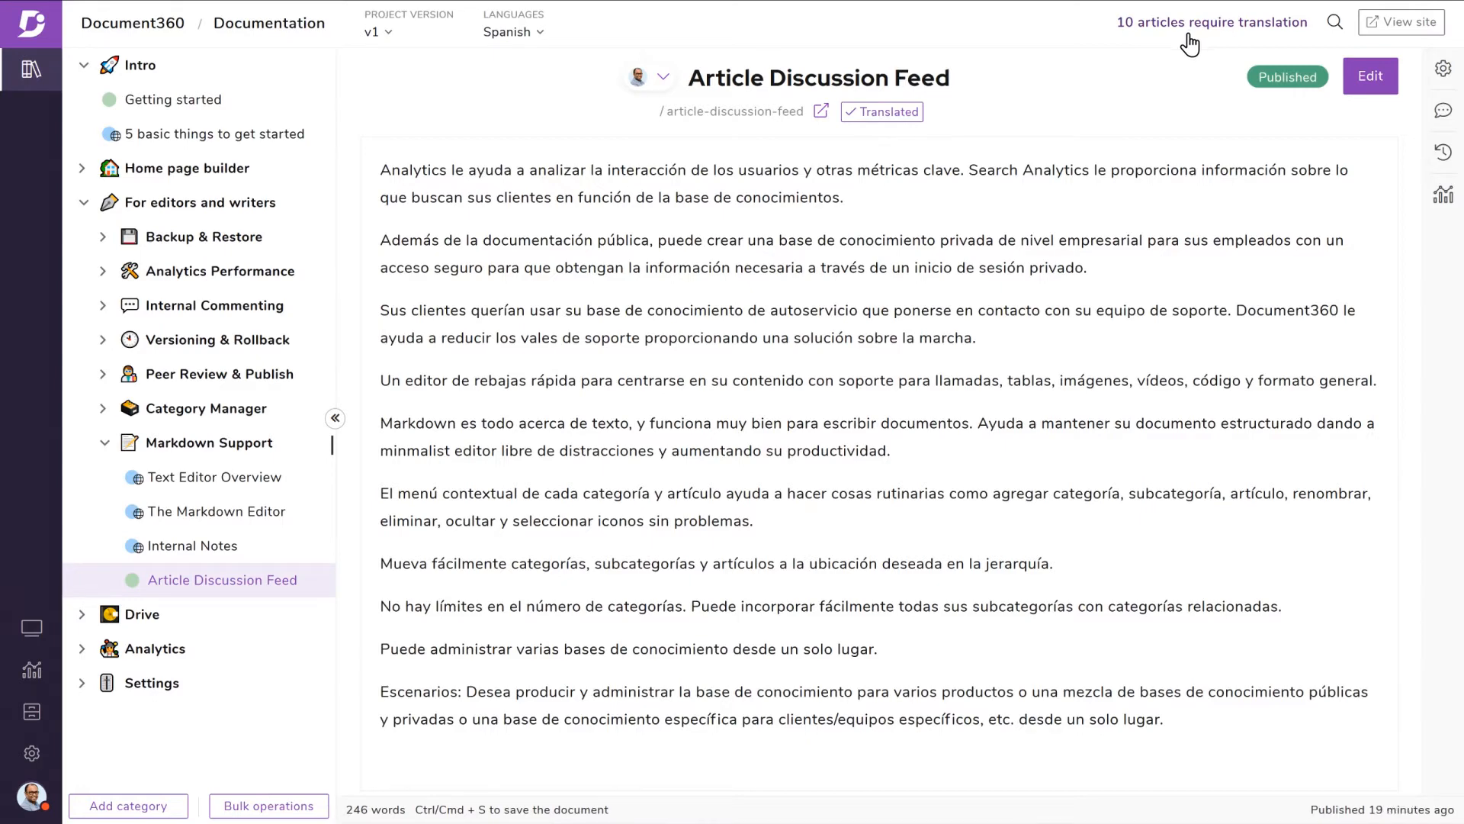
- Bulk machine-translate the File Manager, Home page builder, Knowledge base site Settings, Project Admin Settings and Understanding Analytics articles needing translation, confirming with "yes"
left_click(252, 809)
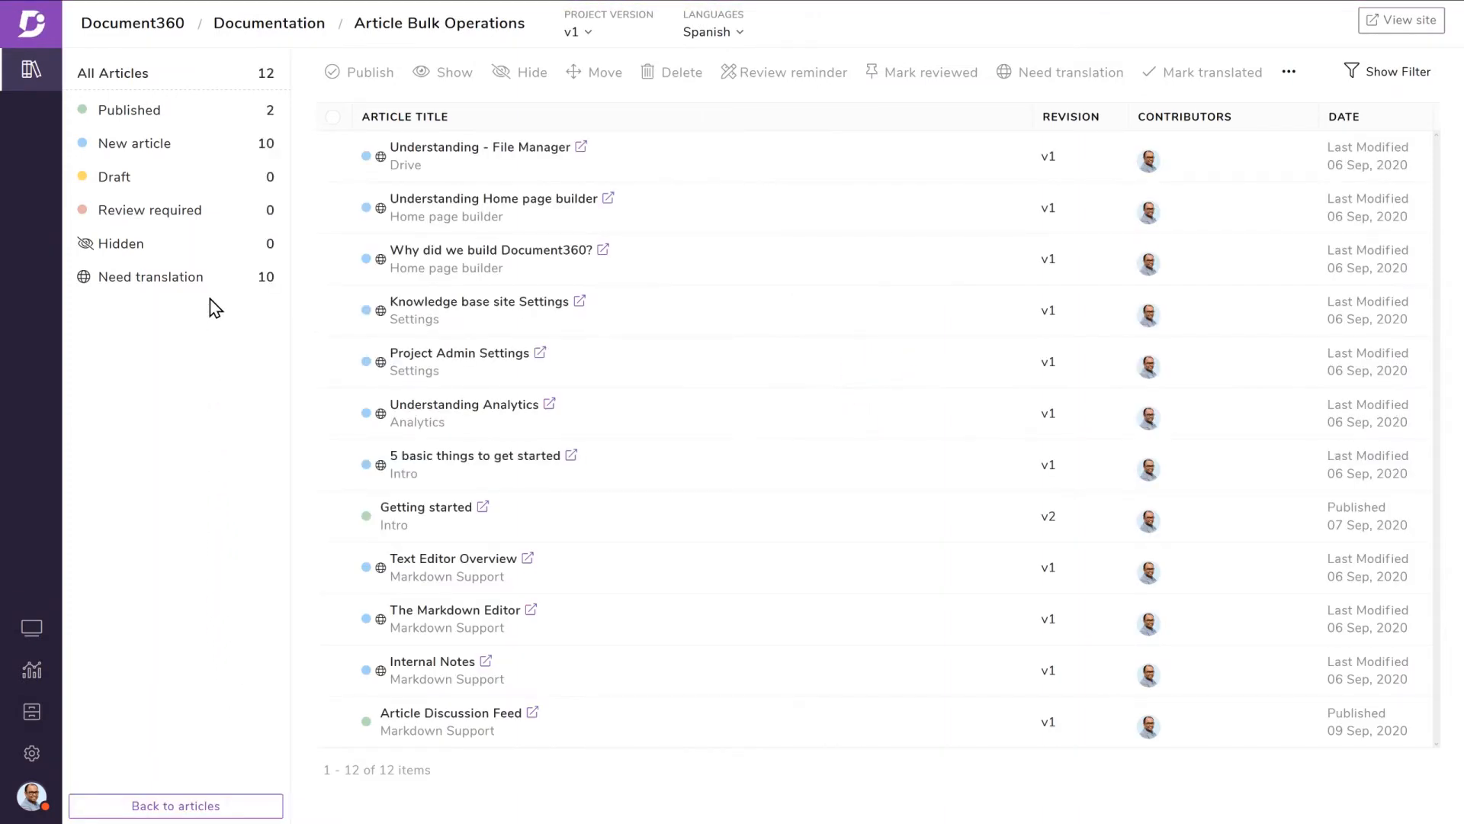
left_click(206, 279)
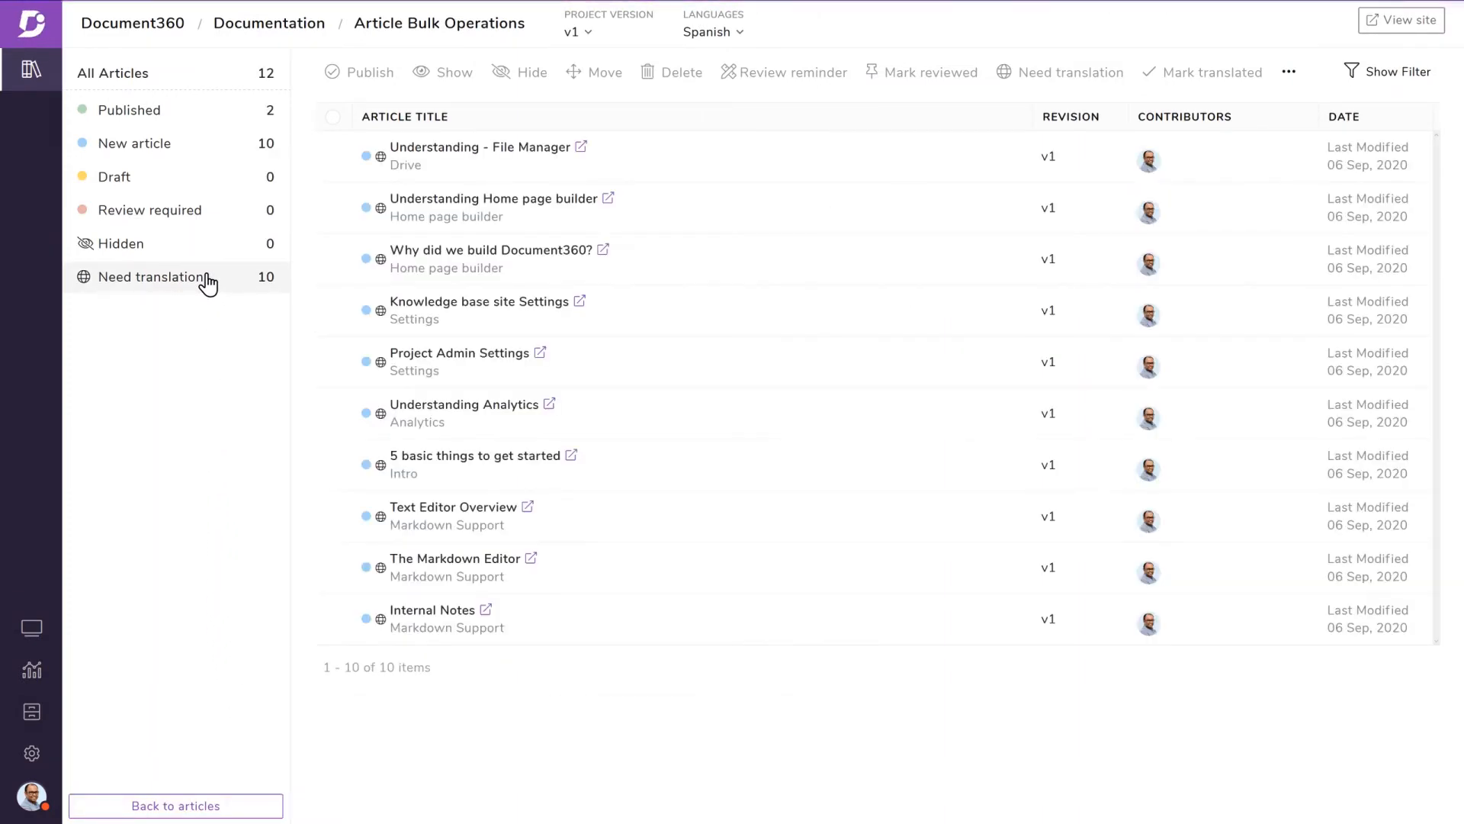
left_click(333, 156)
left_click(333, 207)
left_click(332, 310)
left_click(332, 366)
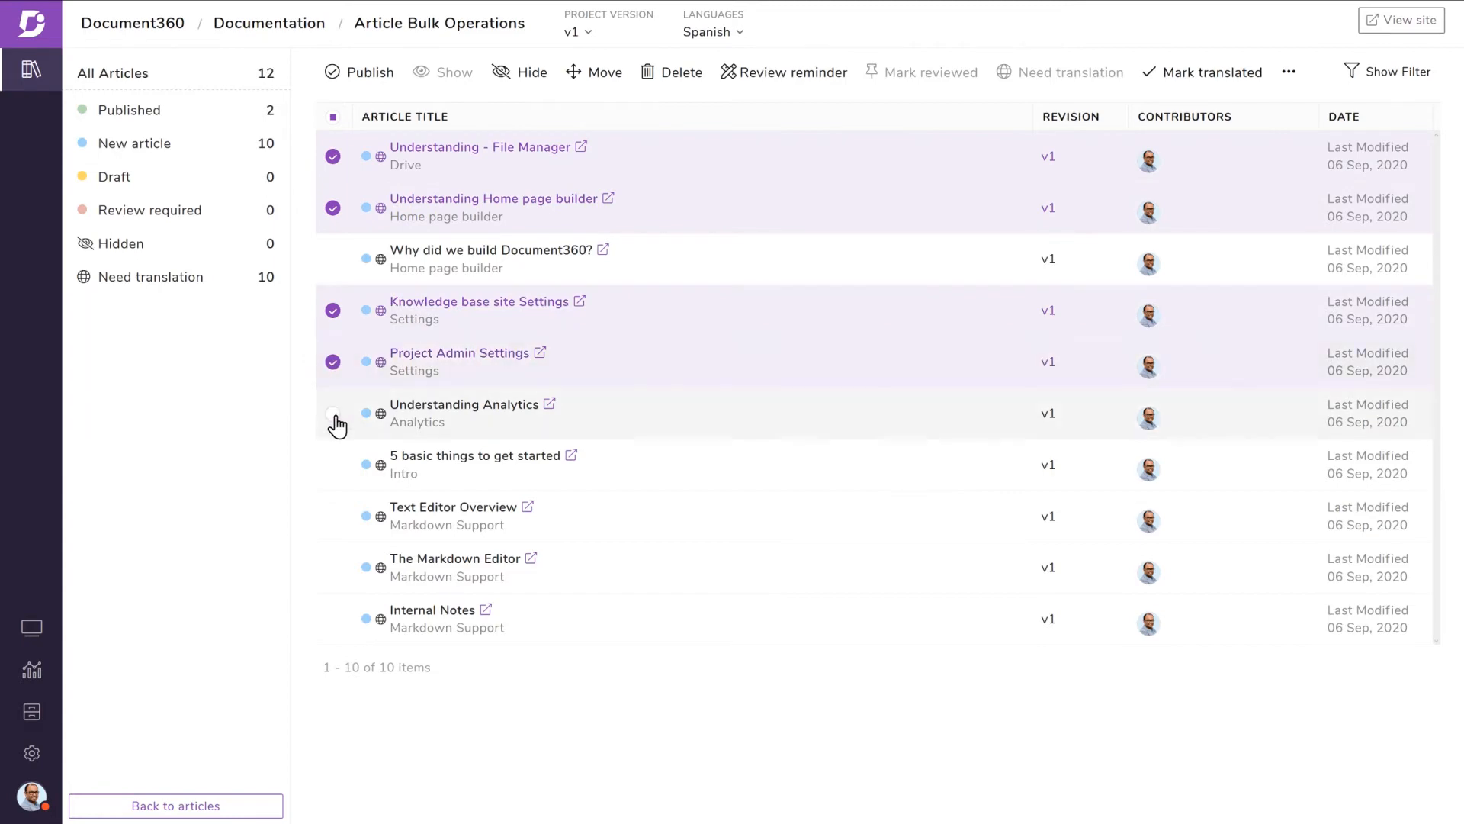
left_click(332, 413)
left_click(1291, 75)
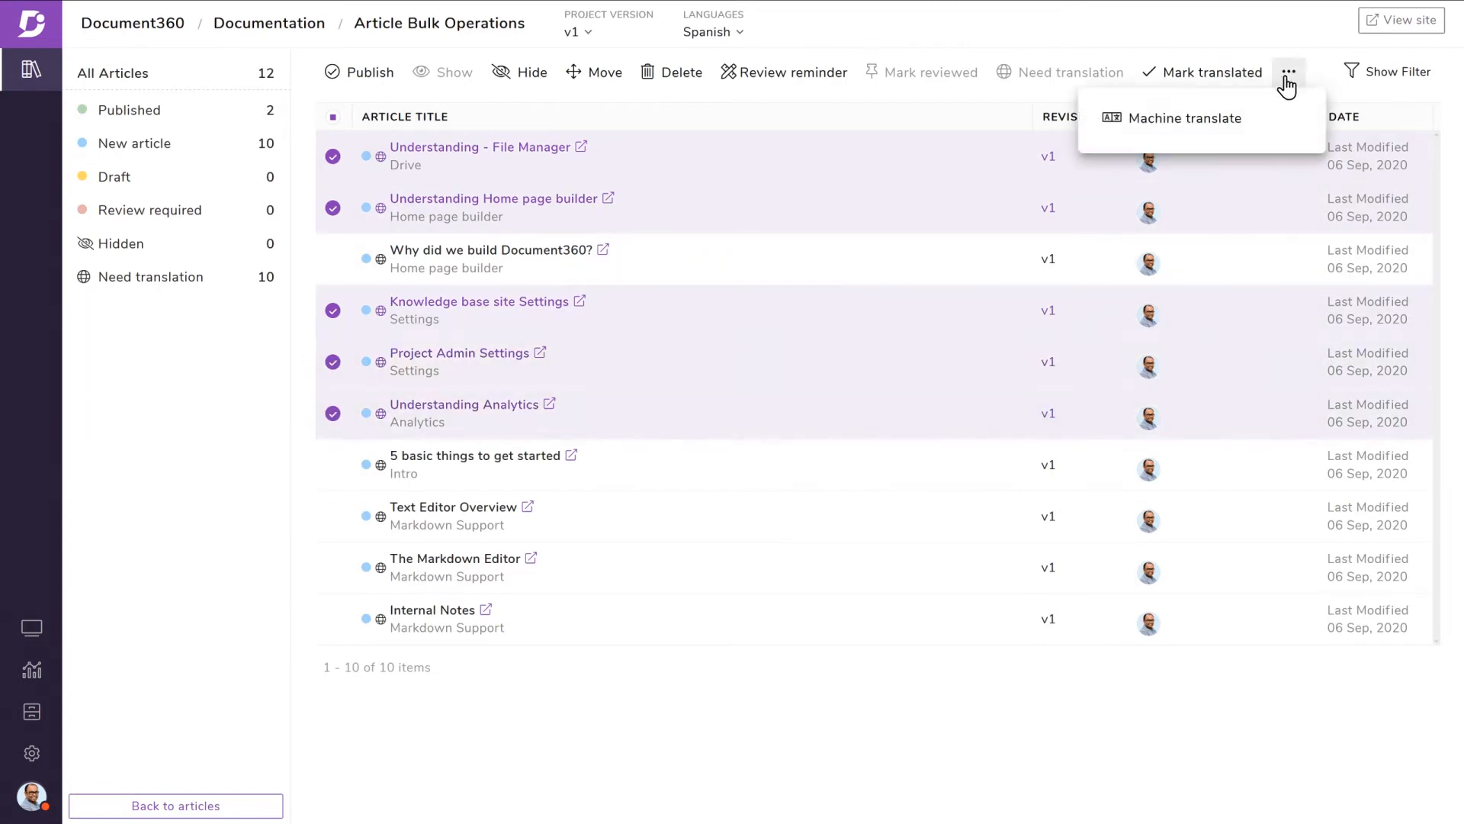
left_click(1205, 122)
left_click(758, 200)
type("yes")
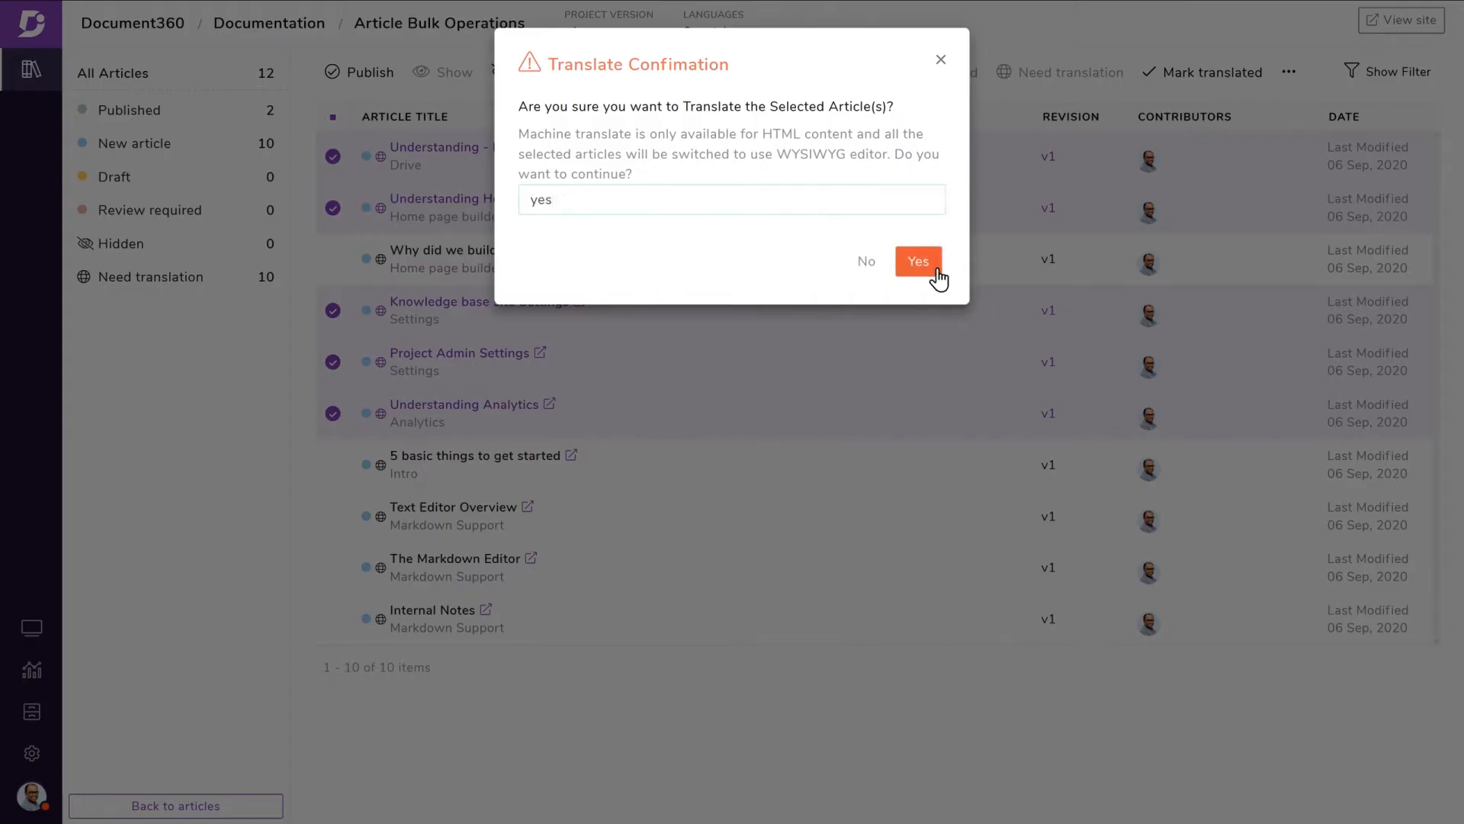
left_click(929, 269)
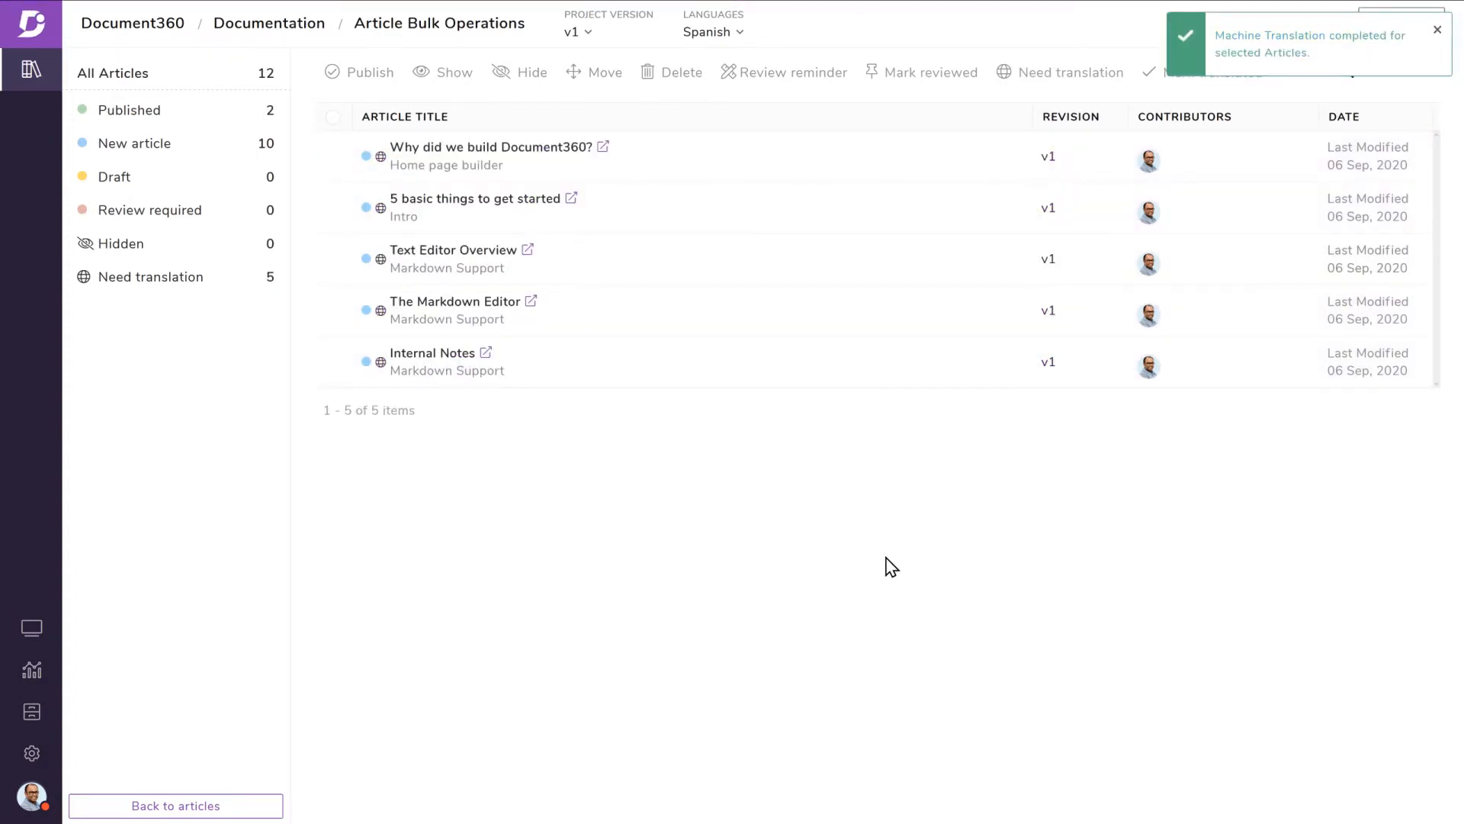
- Rename the Features link in the Spanish v1 header navigation of the knowledge base site to "Caracteristicas"
left_click(32, 753)
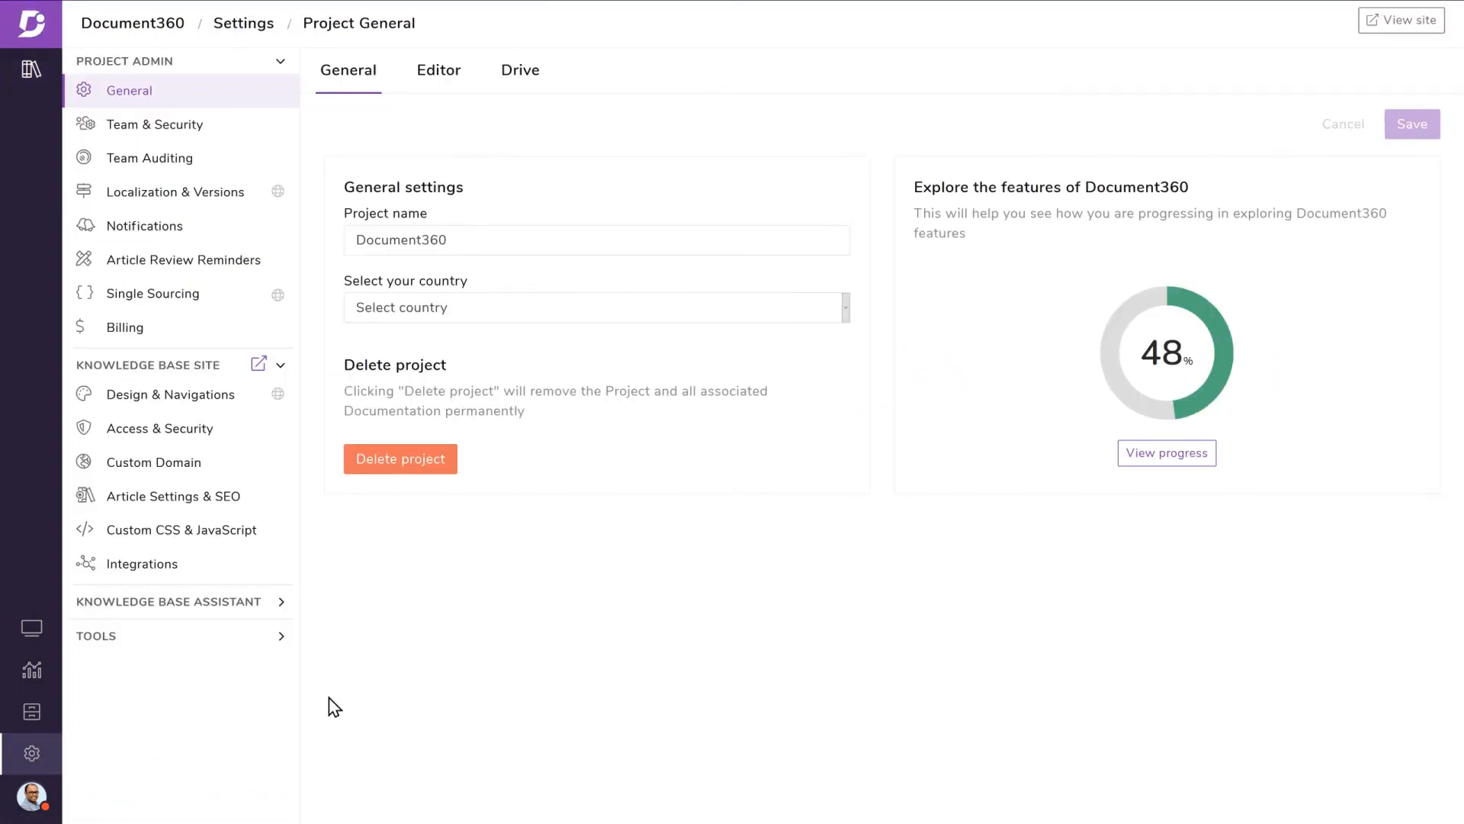
mouse_move(281, 296)
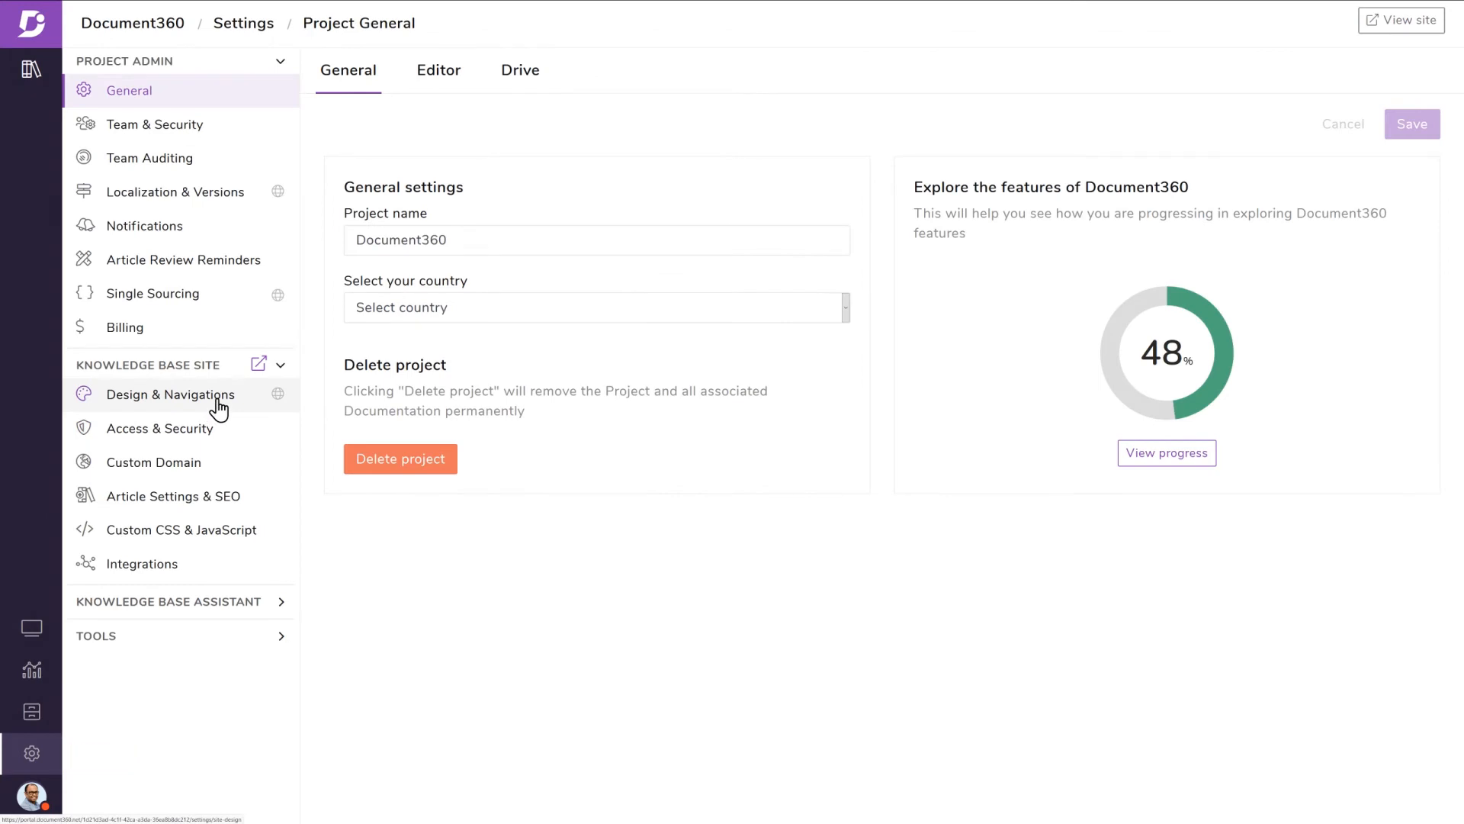
left_click(218, 404)
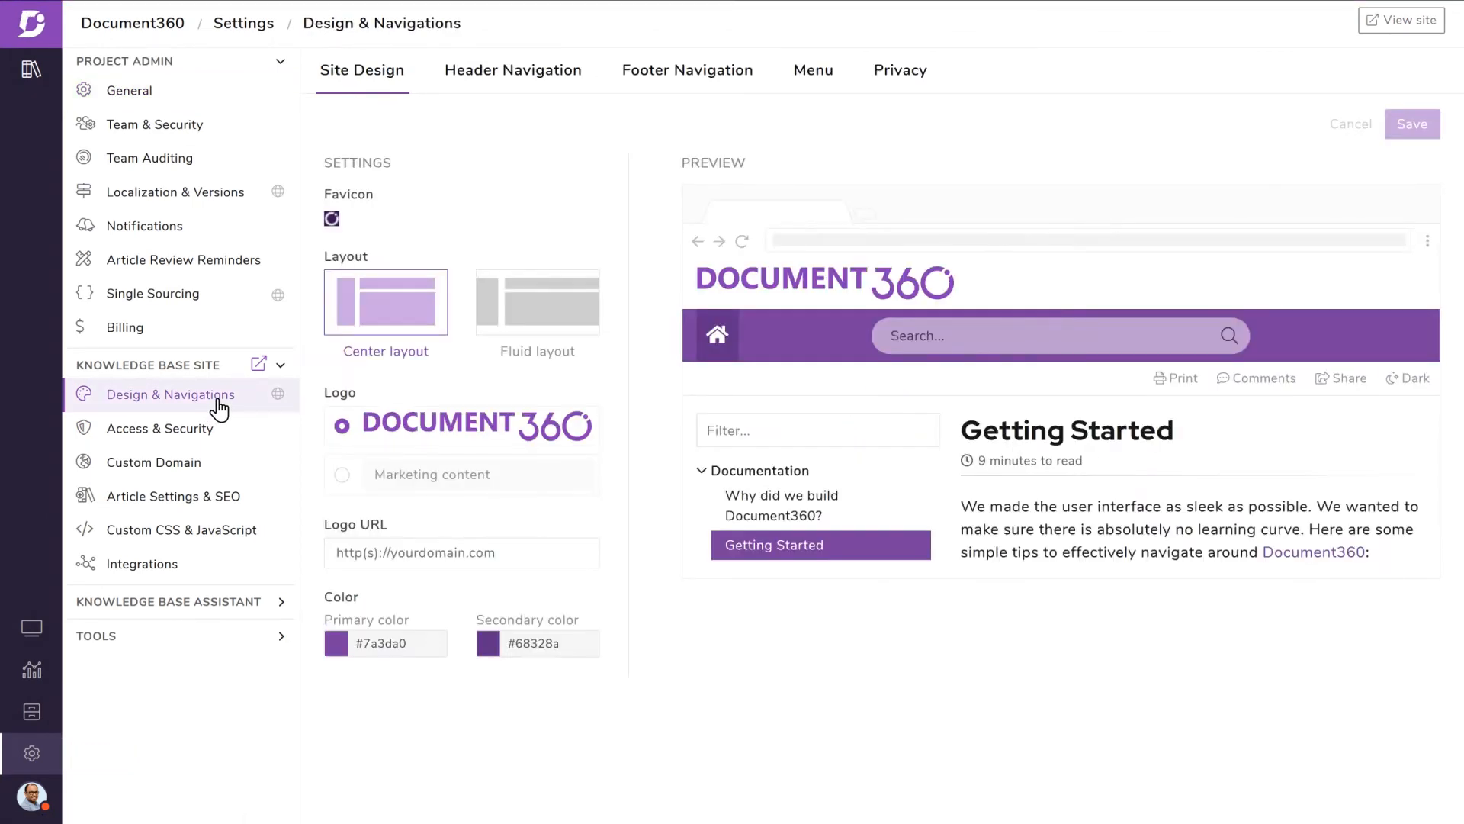
left_click(514, 84)
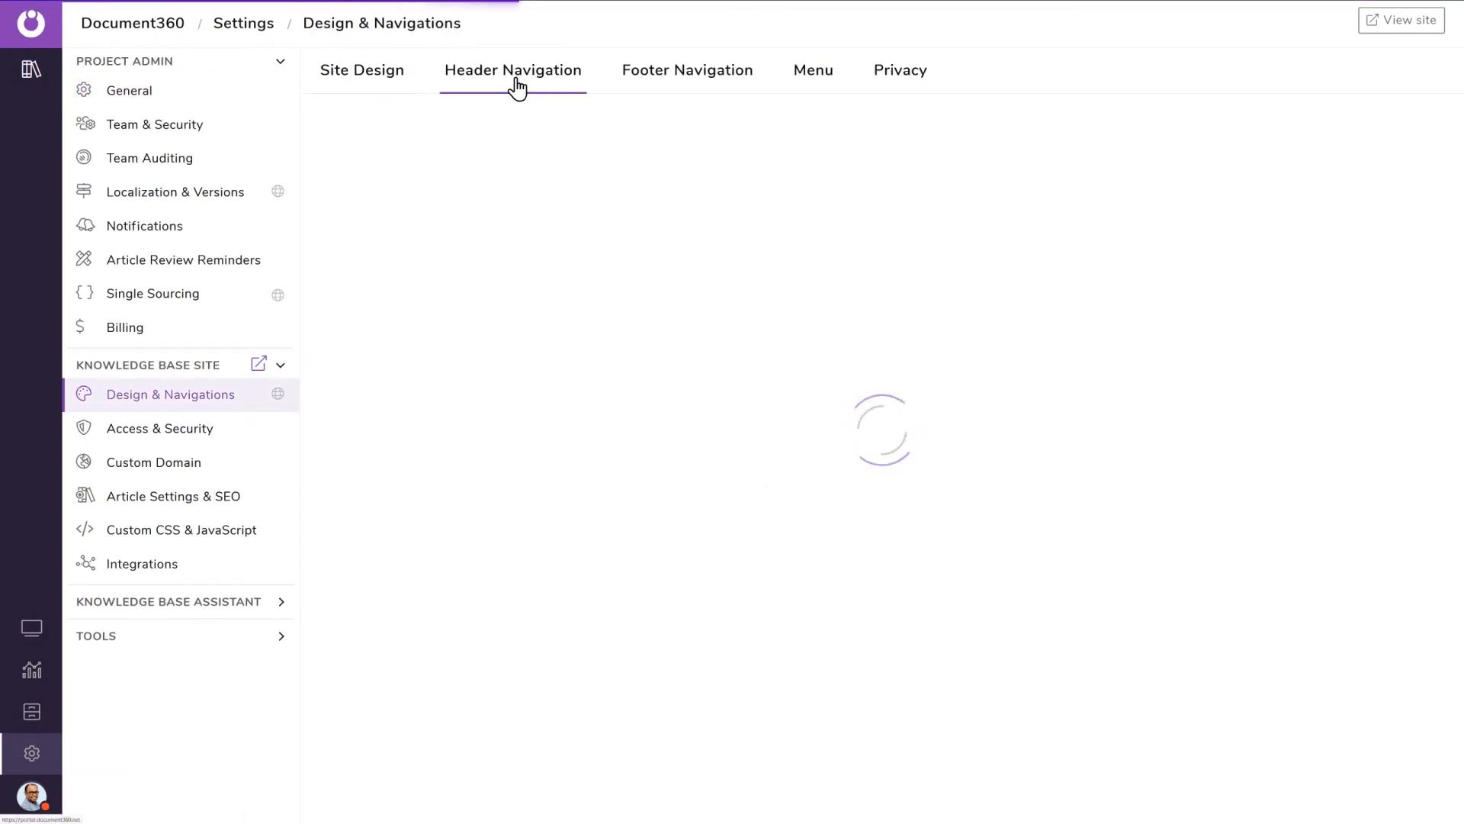
left_click_drag(734, 324, 600, 333)
type("Caracteris")
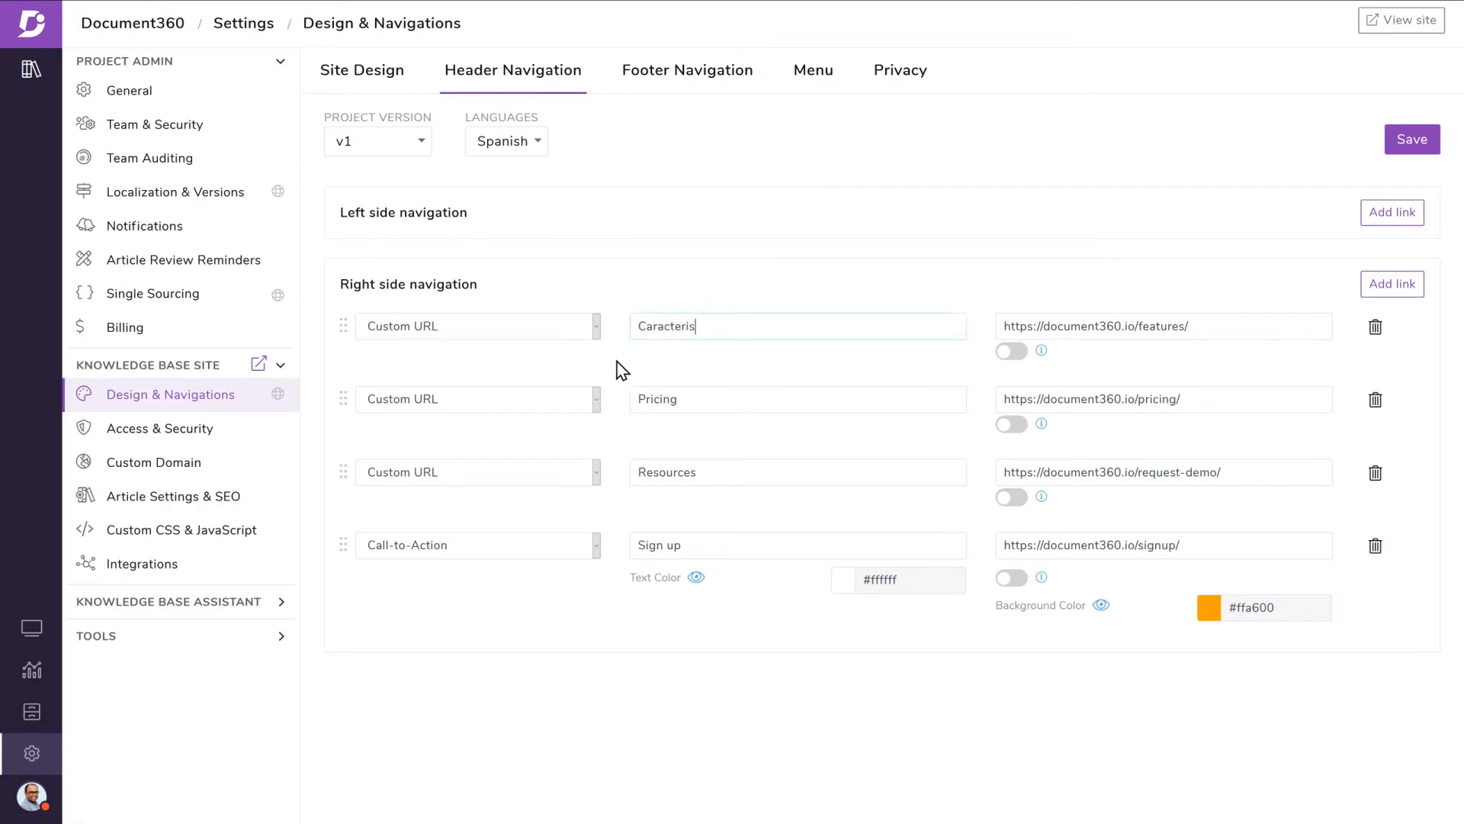
type("ticas")
- Rename the Pricing and Resources header links to "Precios" and "Recursos", save the navigation, and view the site
left_click_drag(725, 400, 607, 406)
type("Precios")
left_click_drag(733, 473, 623, 442)
type("Recursos")
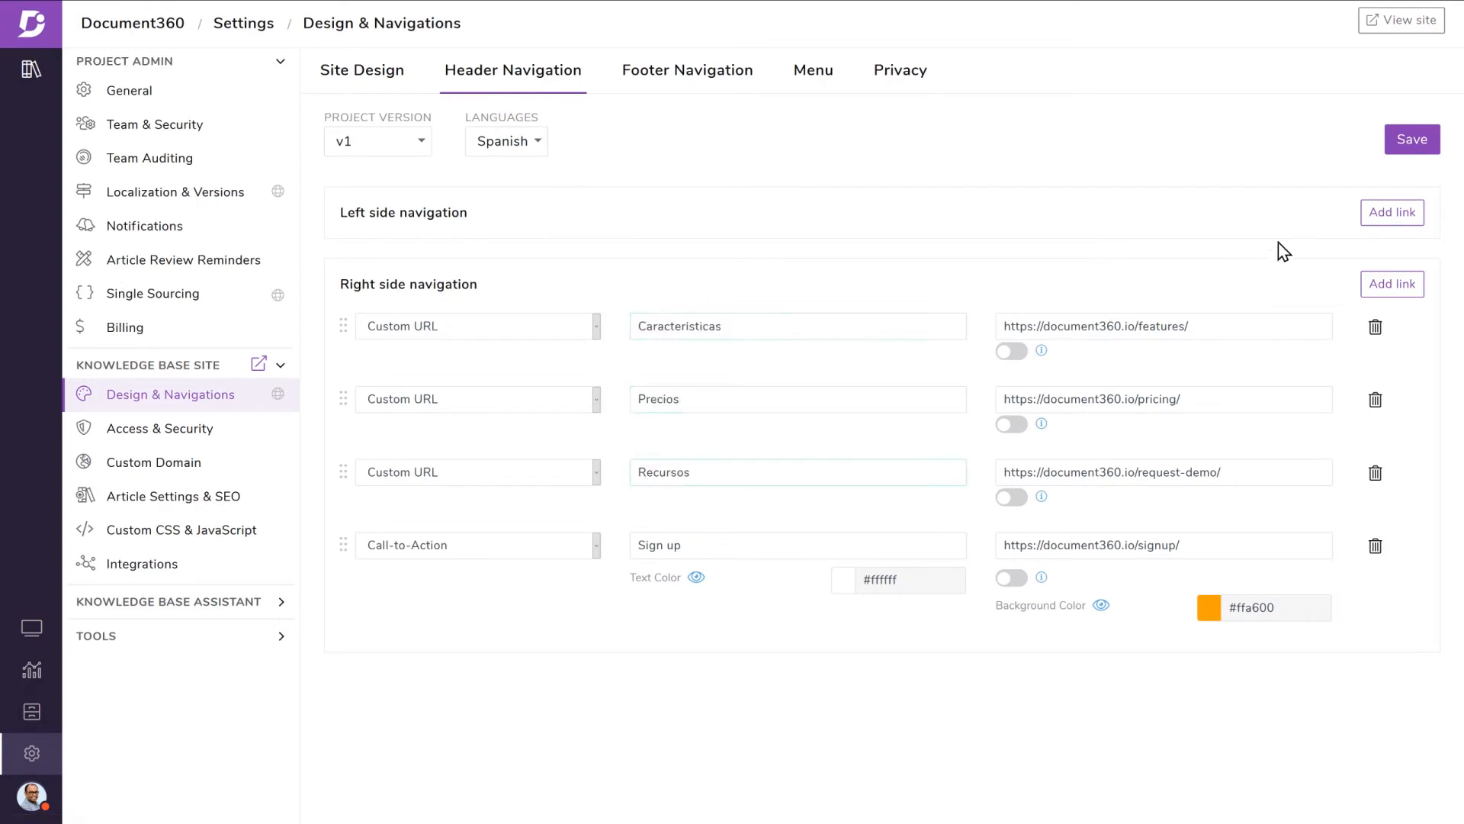
left_click(1411, 141)
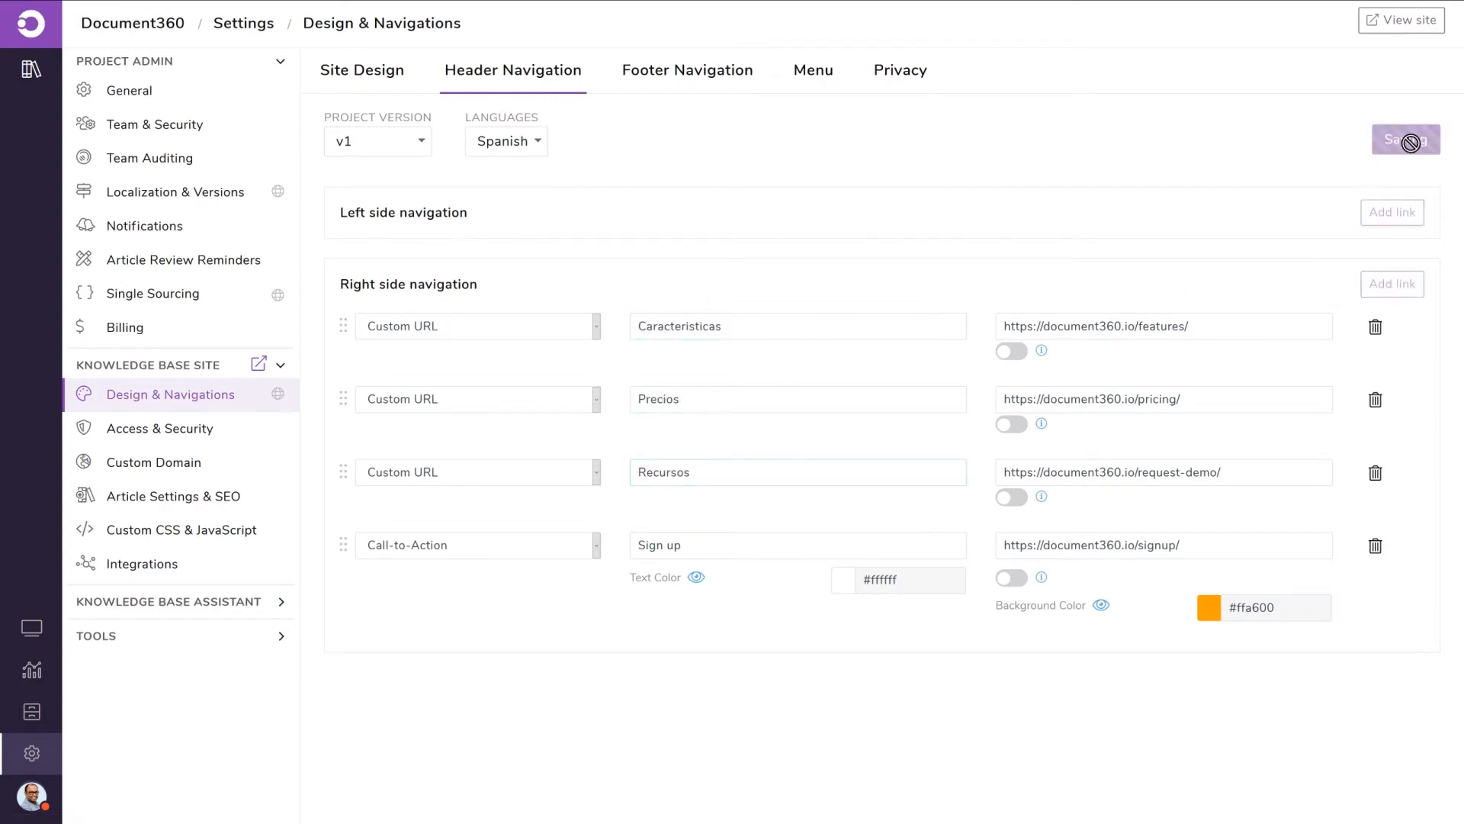
left_click(1401, 29)
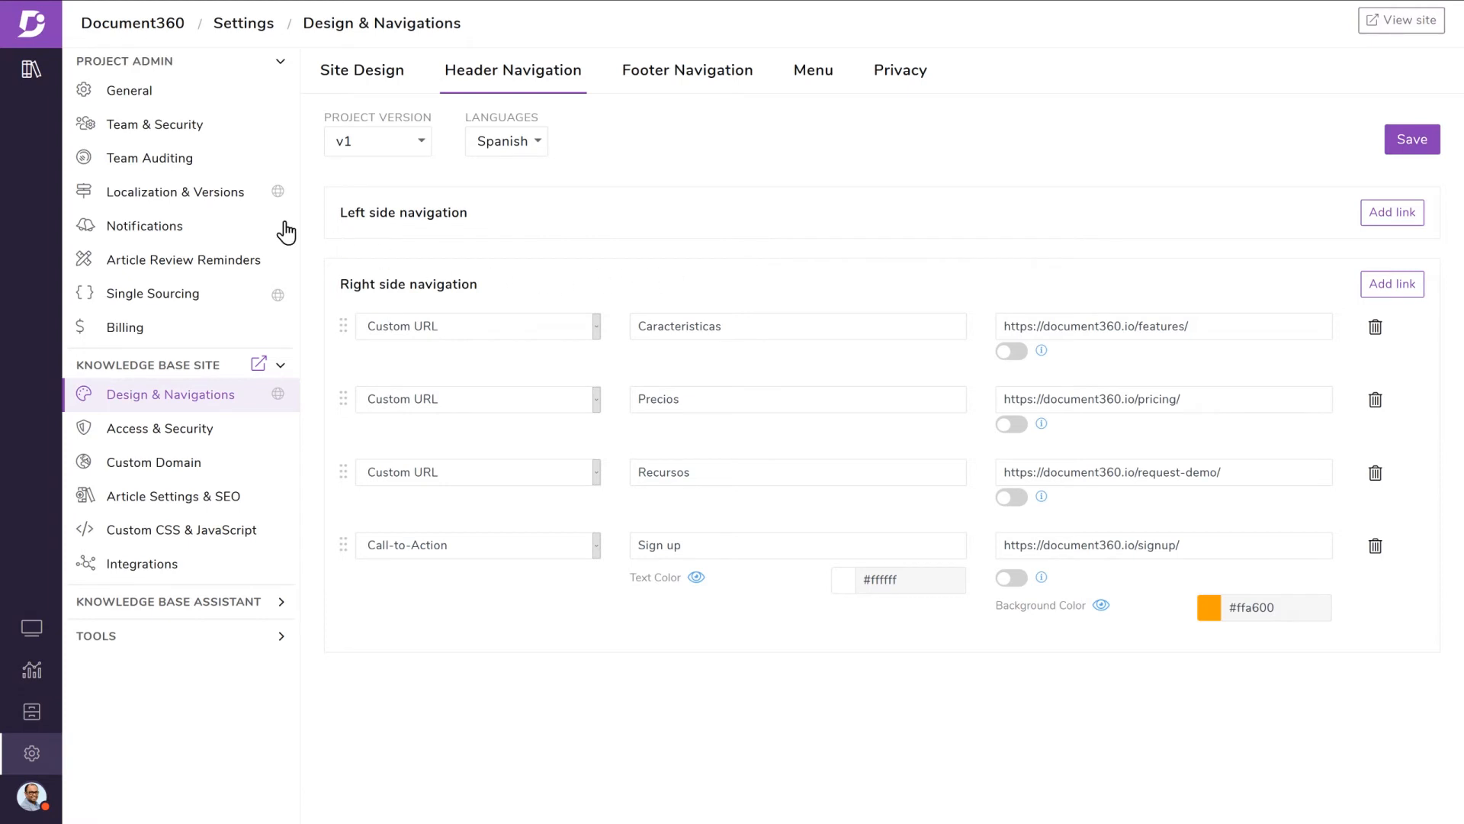
- Review the project's Spanish localization variables and the machine translation character usage
left_click(222, 196)
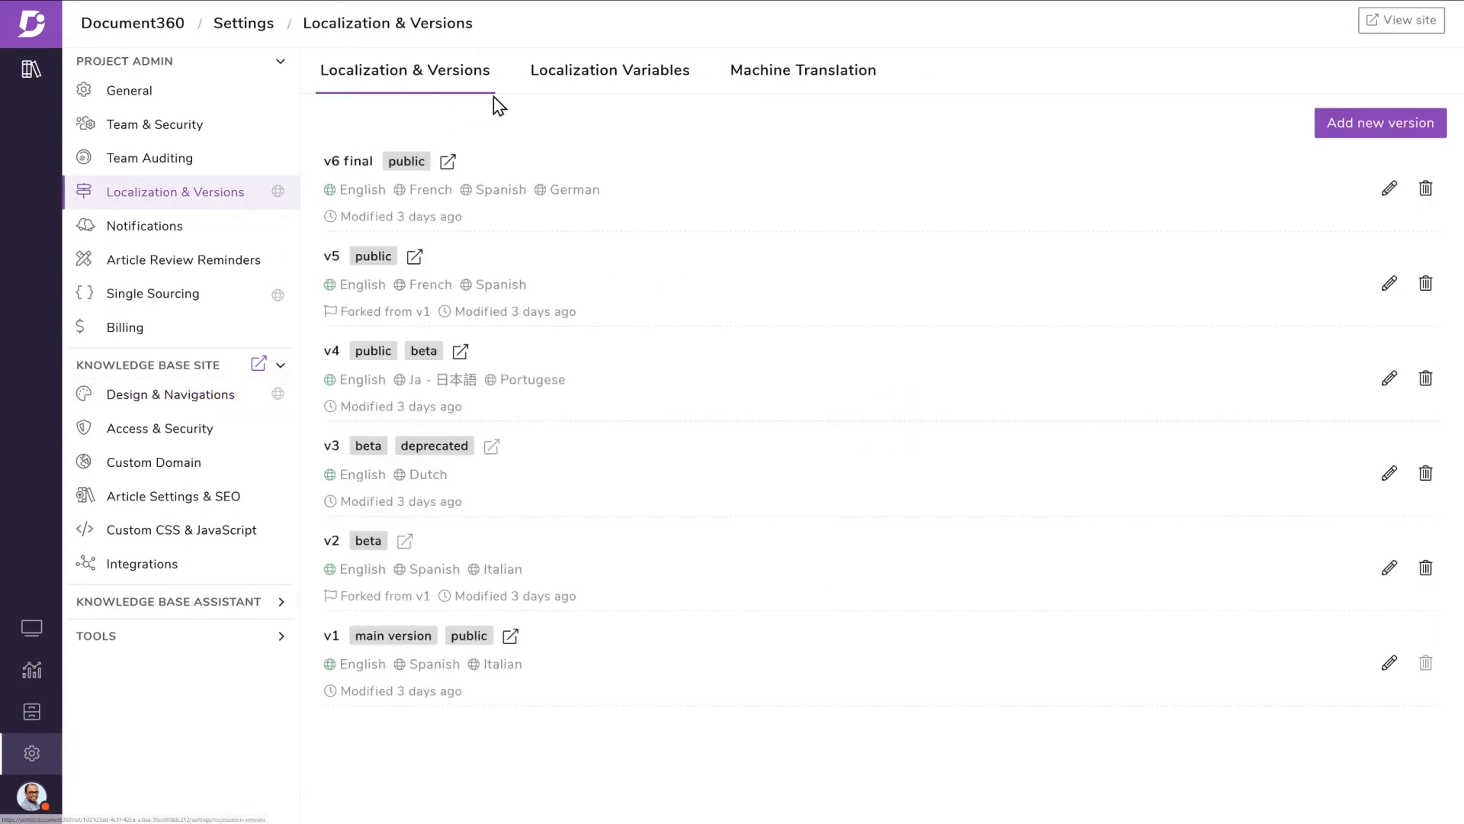
left_click(627, 84)
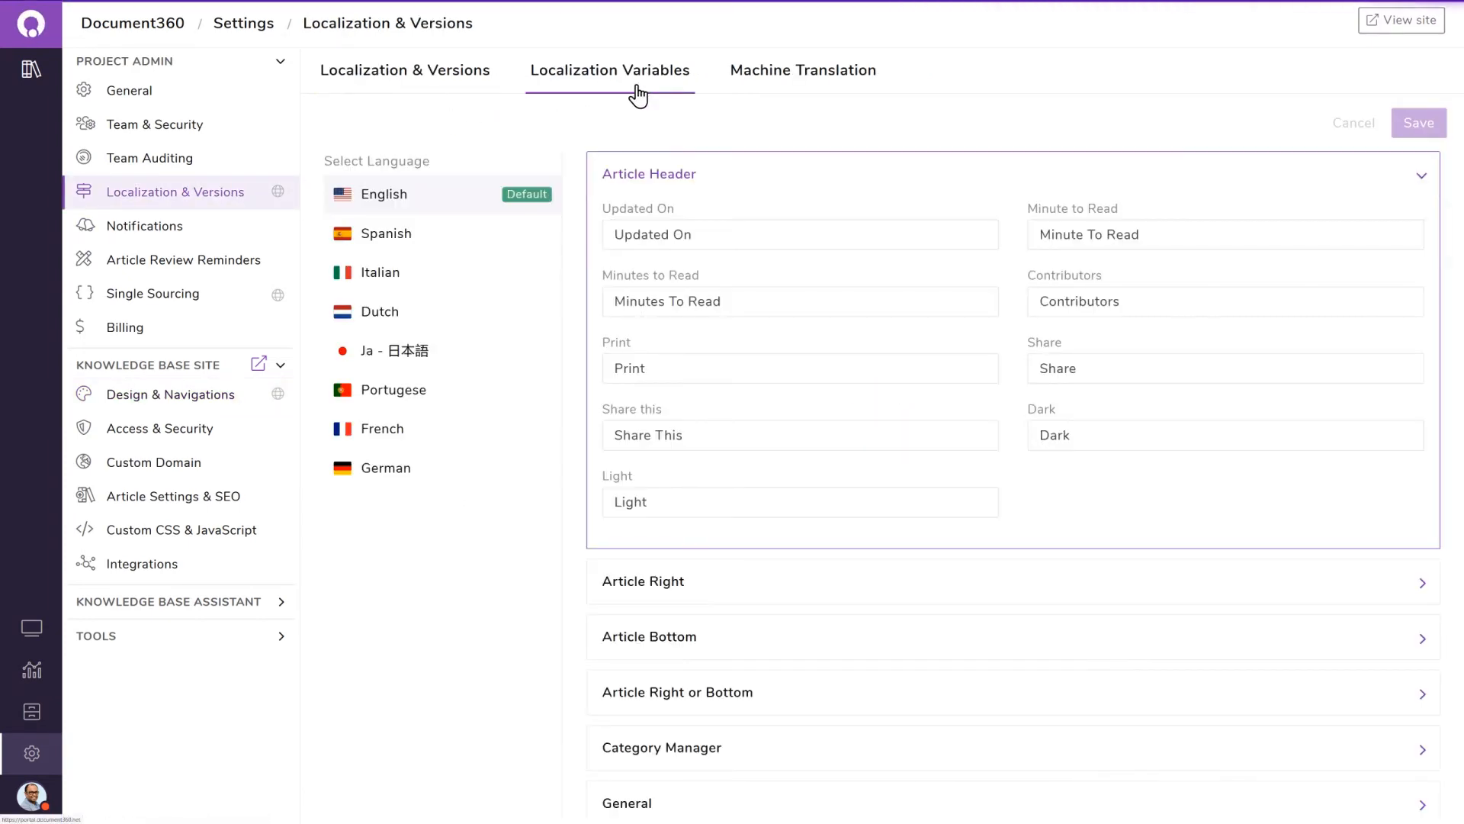
left_click(437, 237)
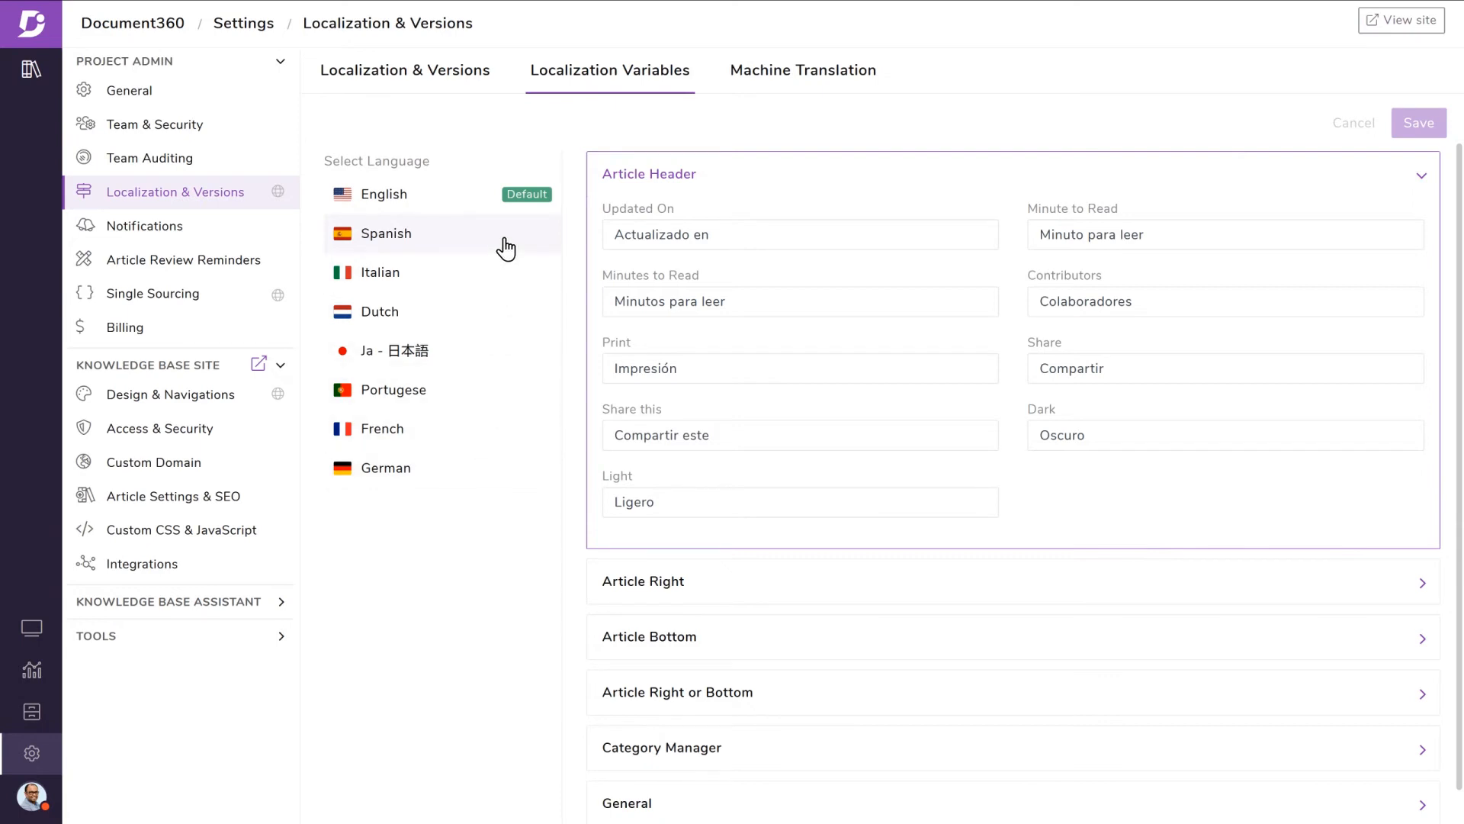
left_click(731, 237)
left_click(837, 78)
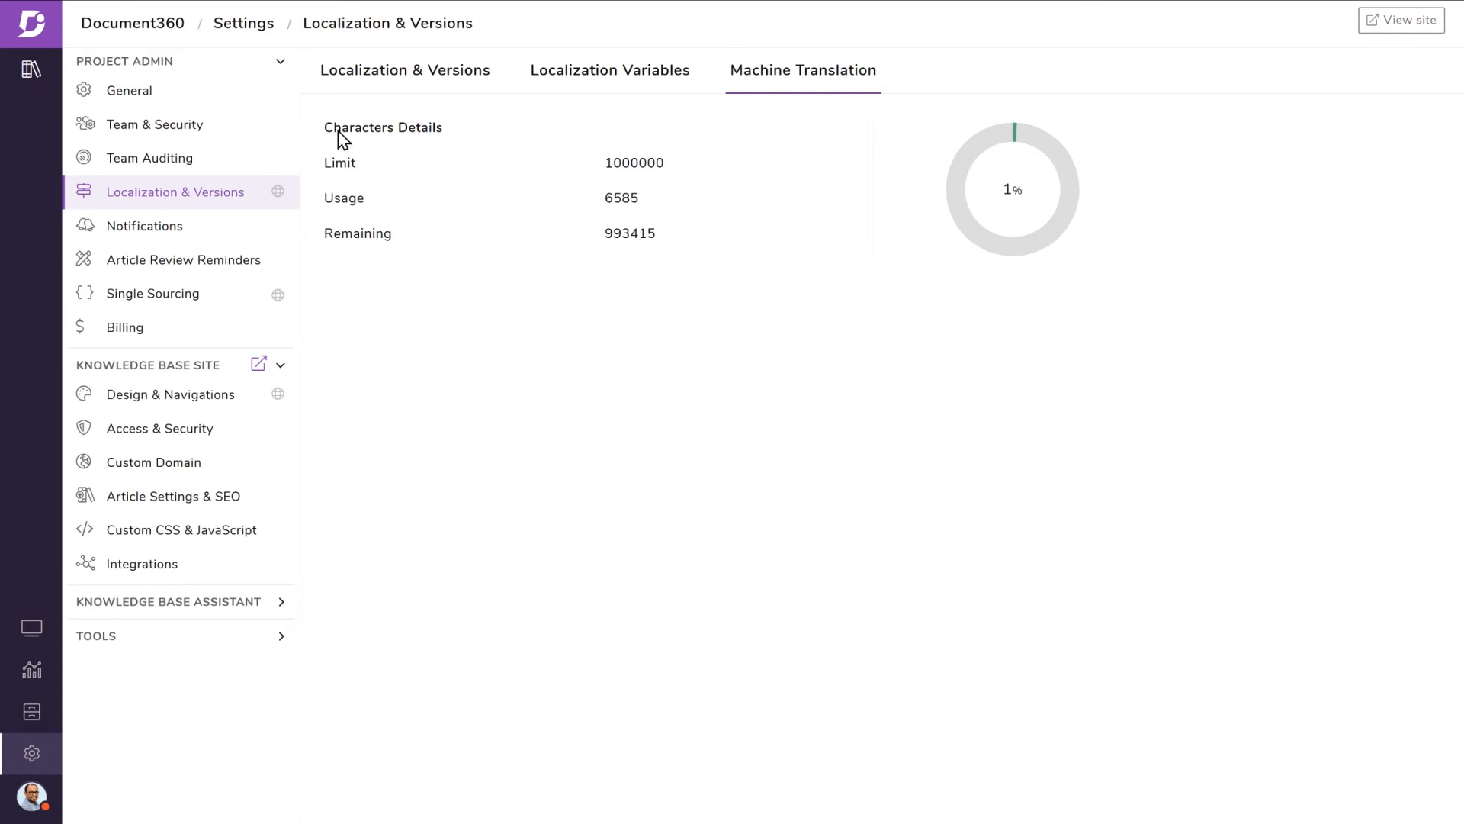
- Hide the Italian language in version v1, check its language options, and close the version editor
left_click(370, 86)
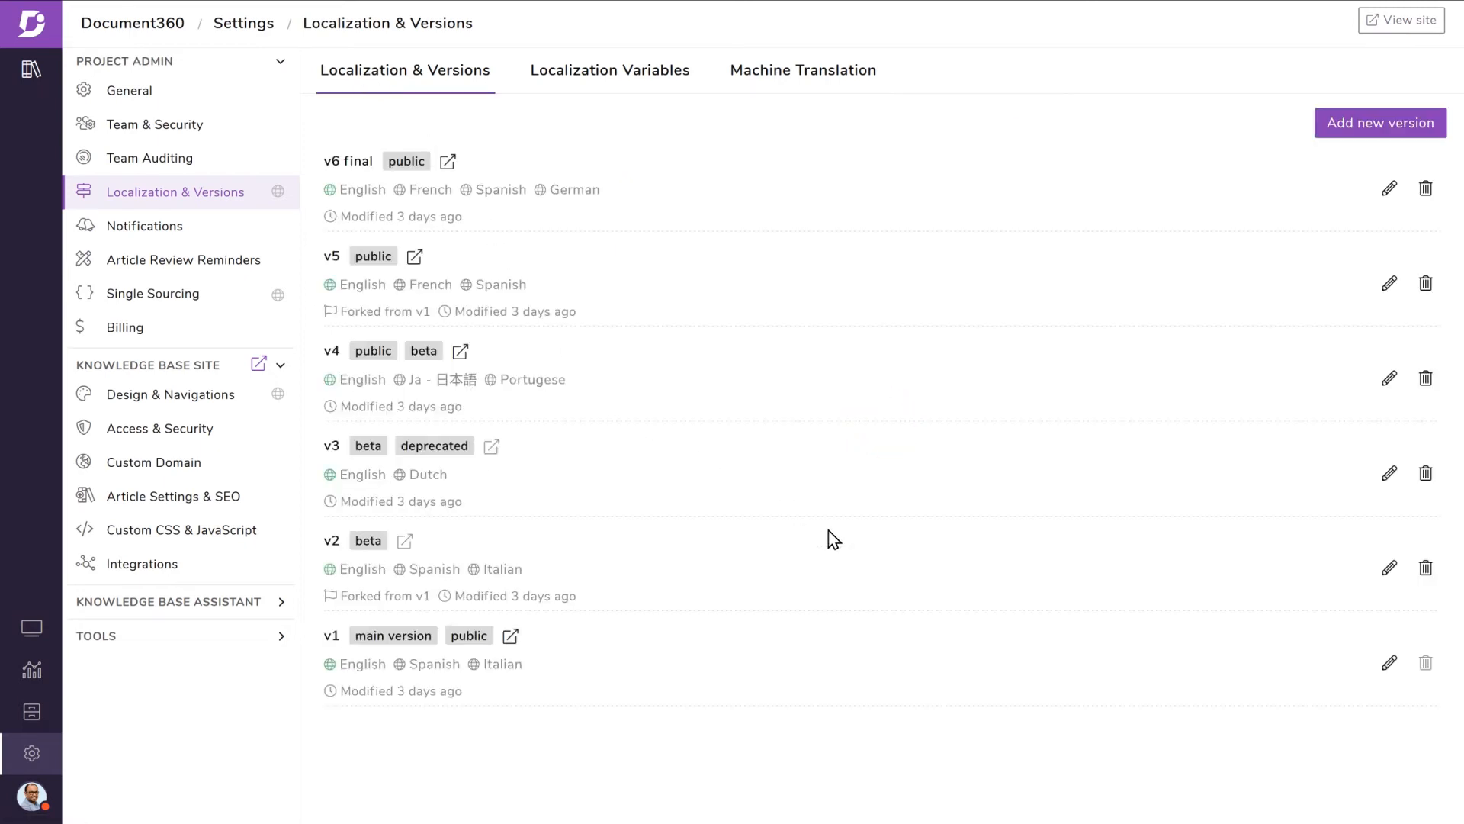
left_click(1390, 663)
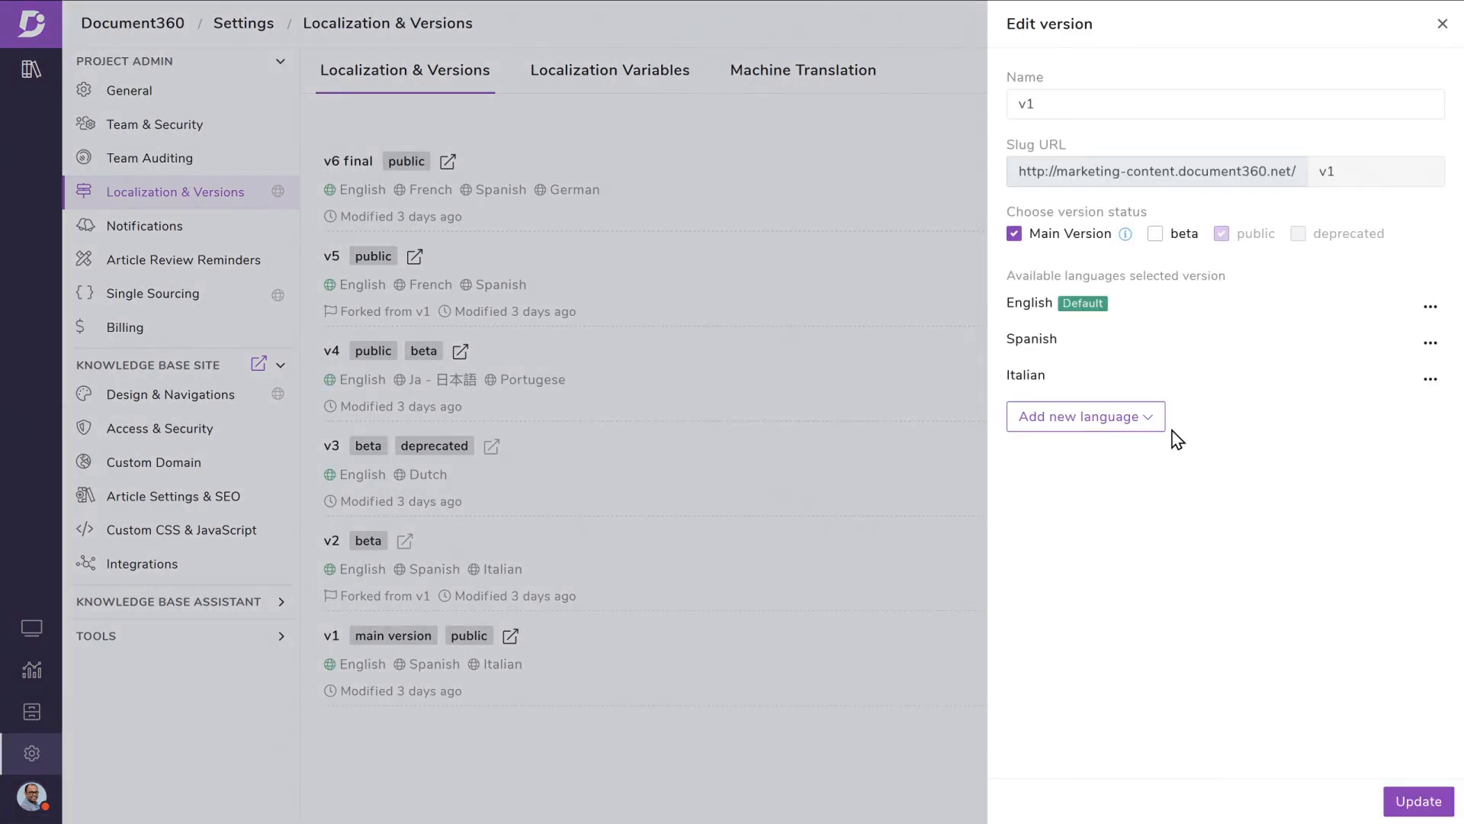
left_click(1430, 379)
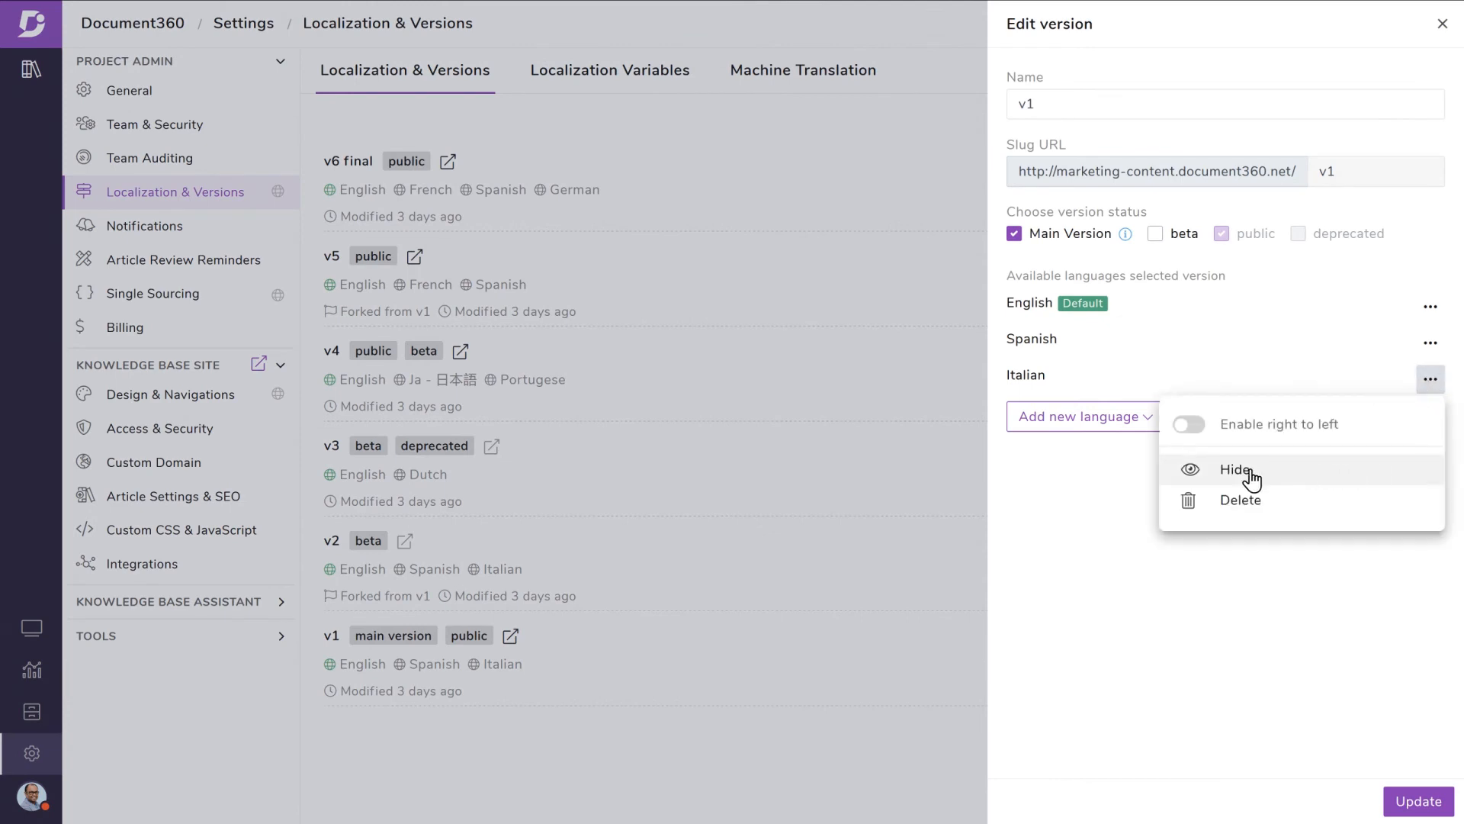
left_click(1189, 473)
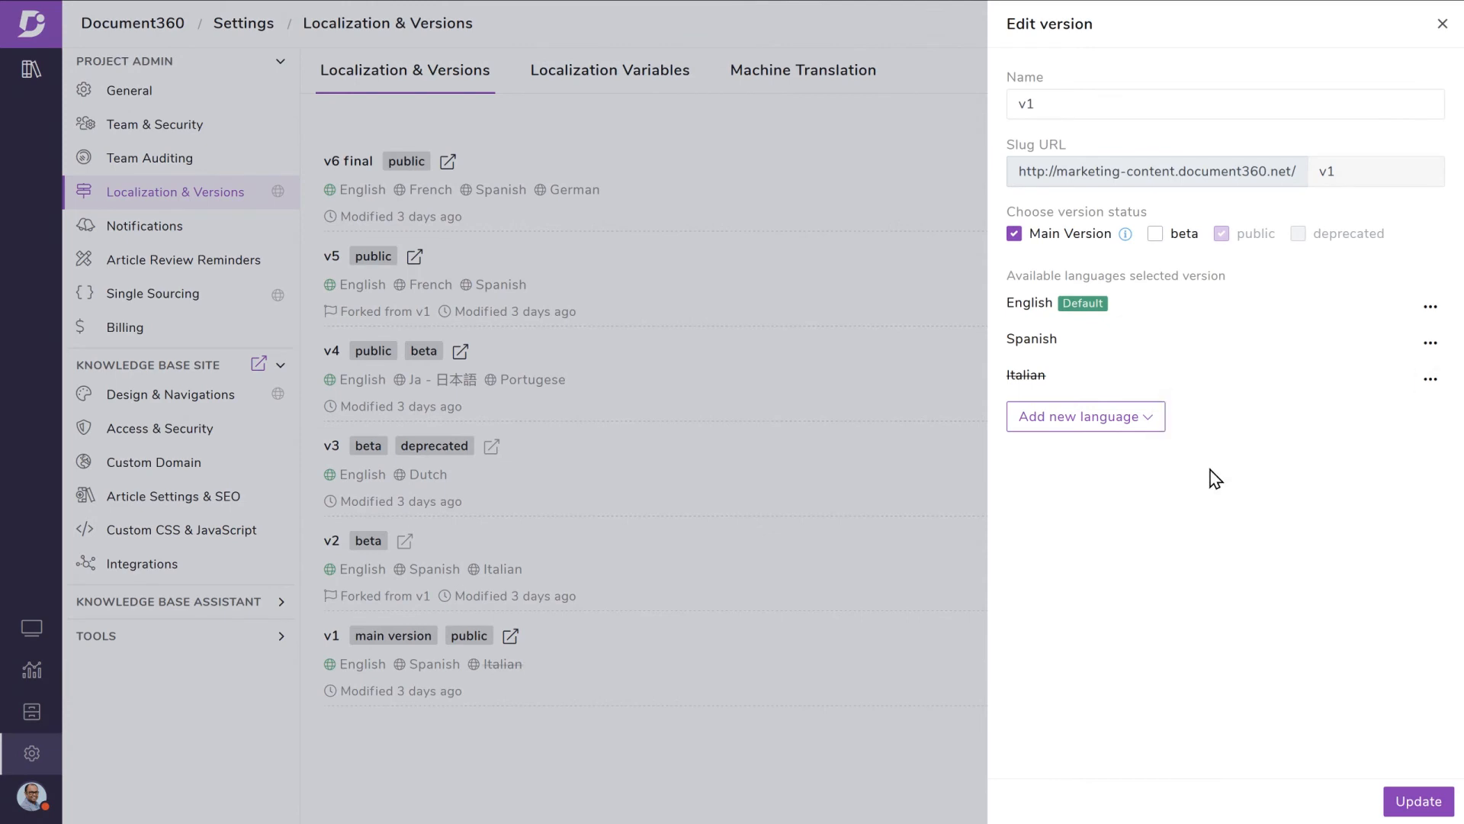
left_click(1432, 385)
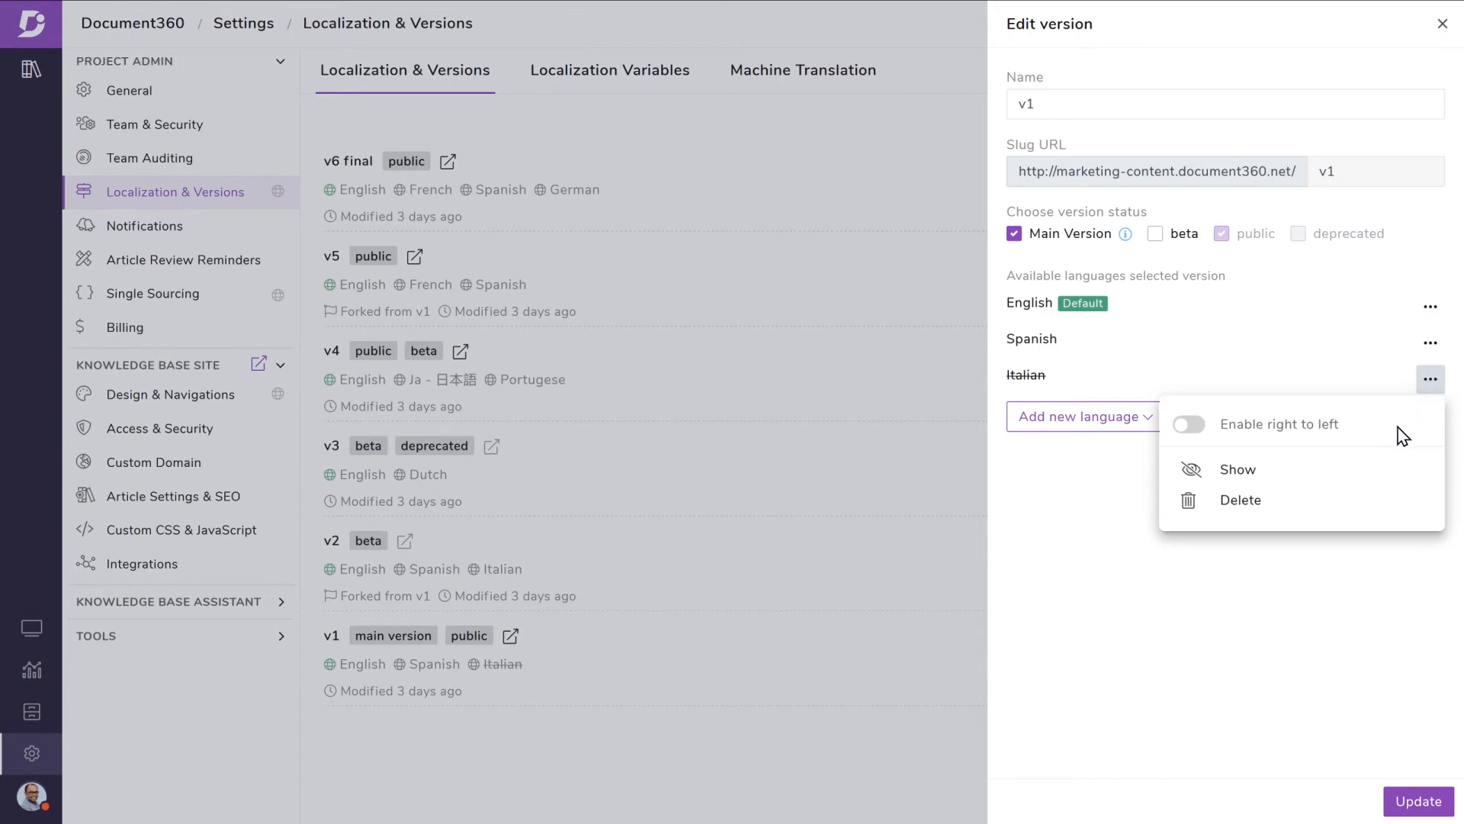
left_click(1369, 607)
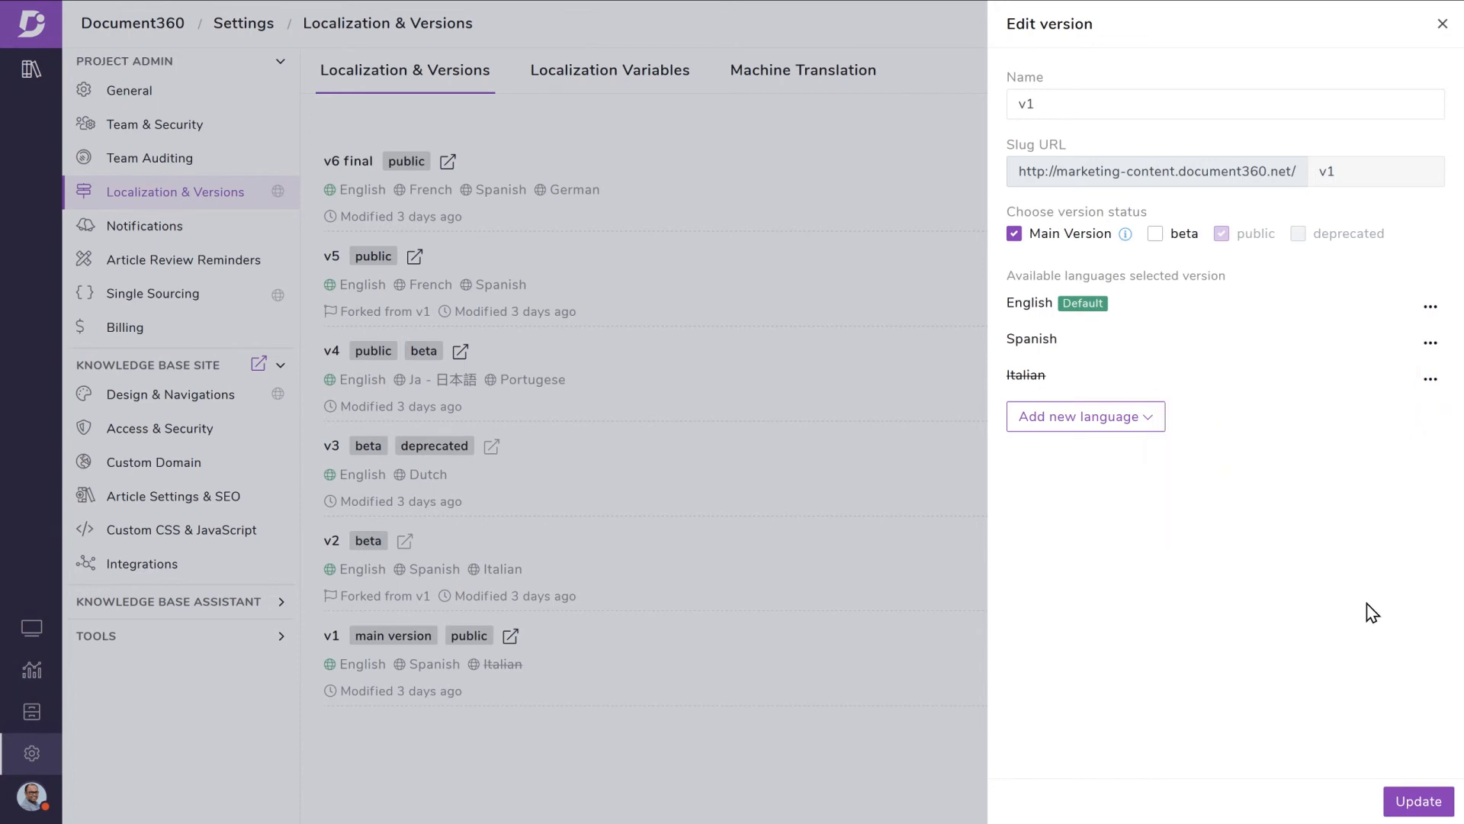
left_click(1442, 23)
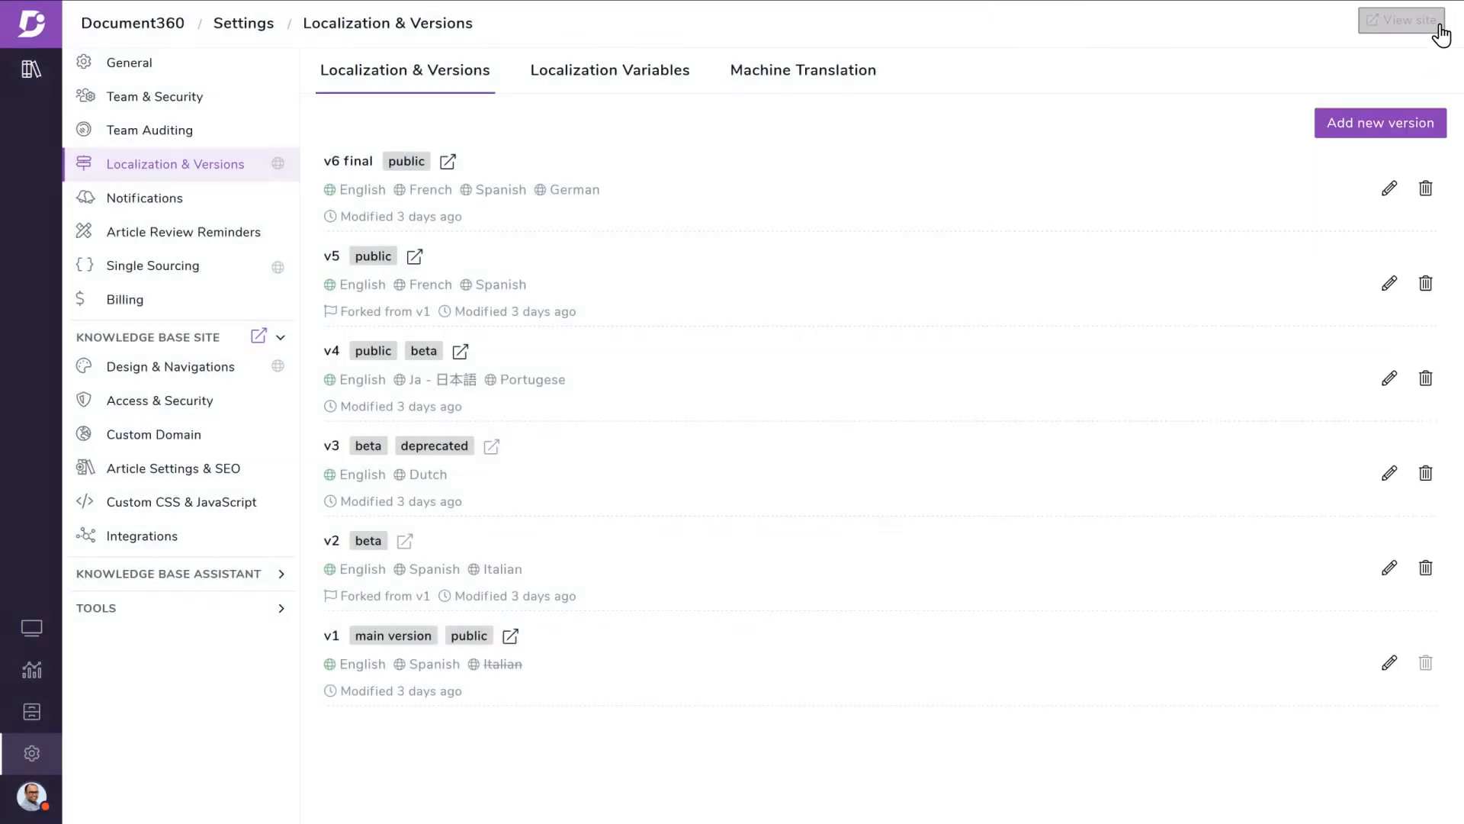
- View the Crowdin extension settings for translating the knowledge base
left_click(223, 614)
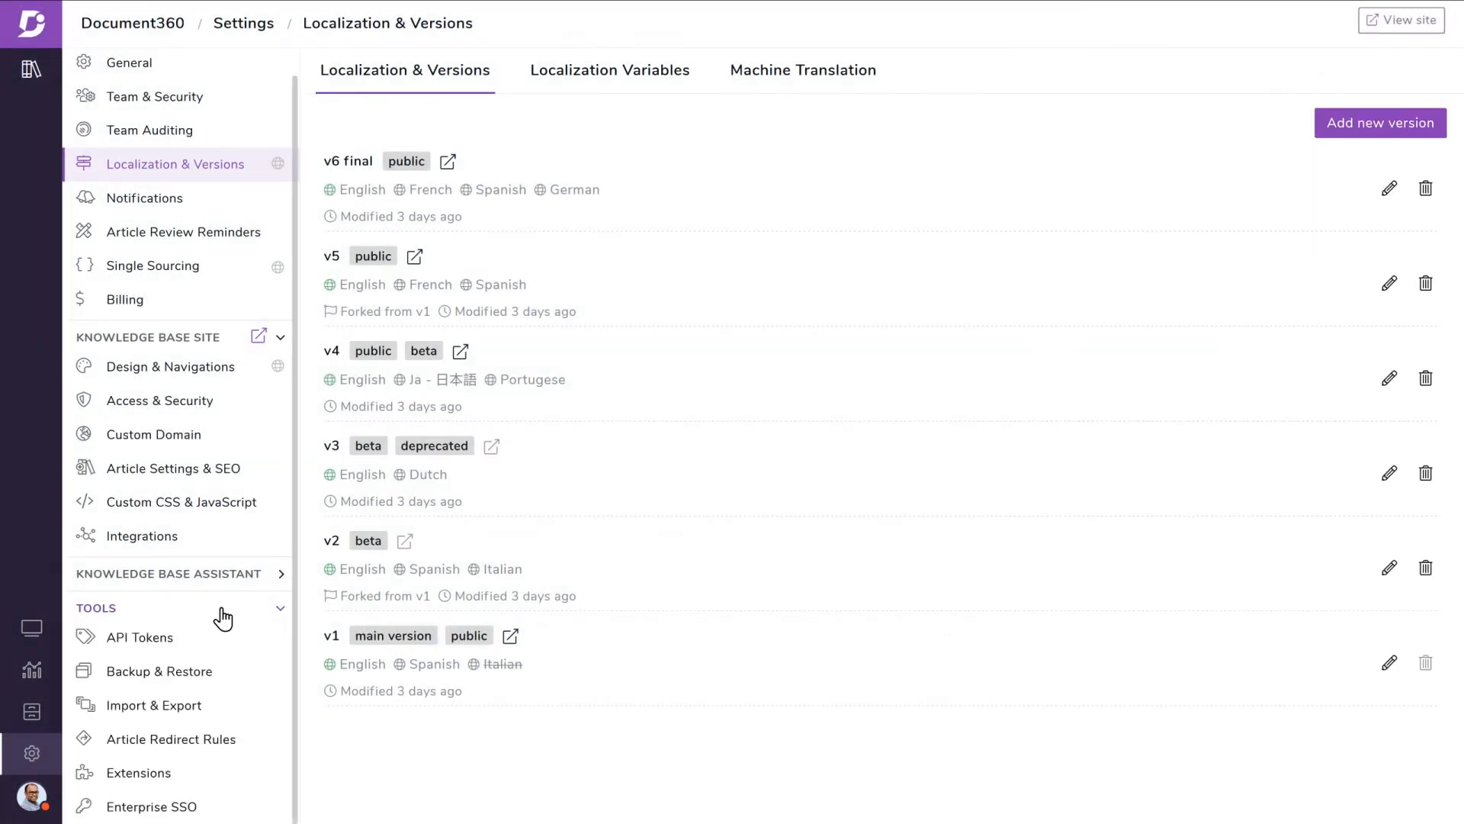
left_click(176, 774)
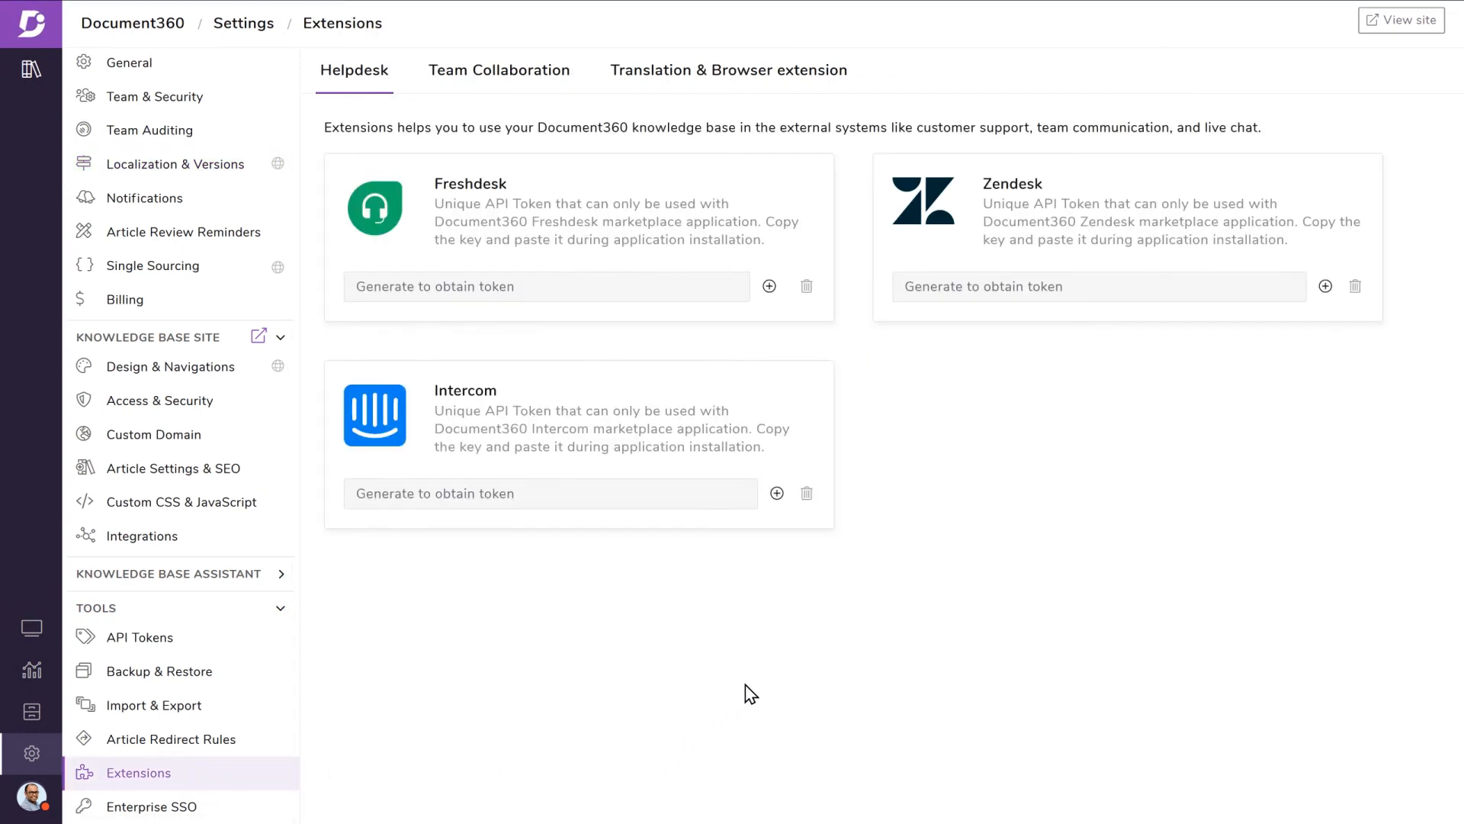
left_click(753, 85)
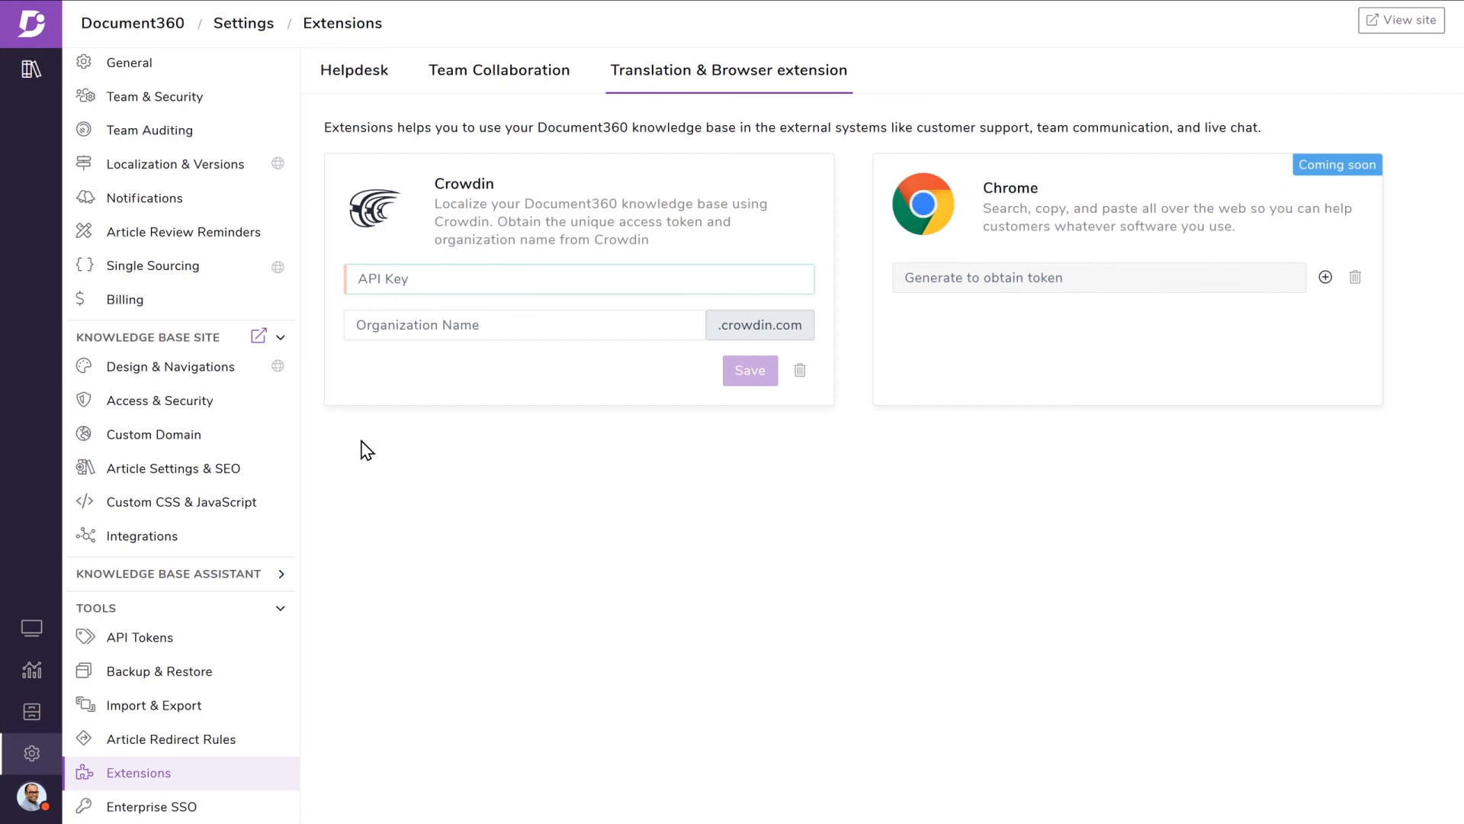
- Open the Spanish The Markdown Editor article under Markdown Support and display its translation options
left_click(34, 68)
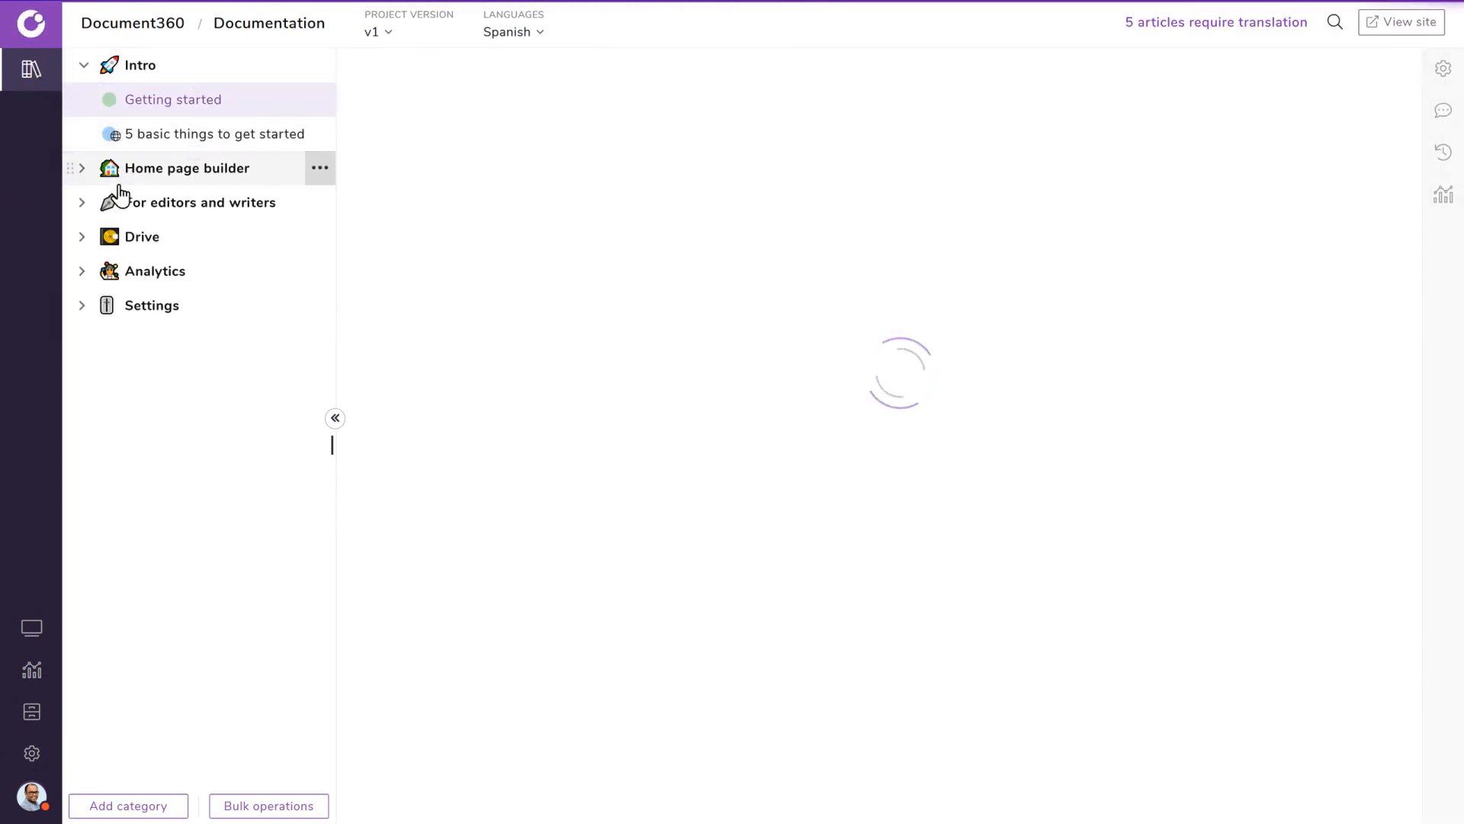
left_click(83, 204)
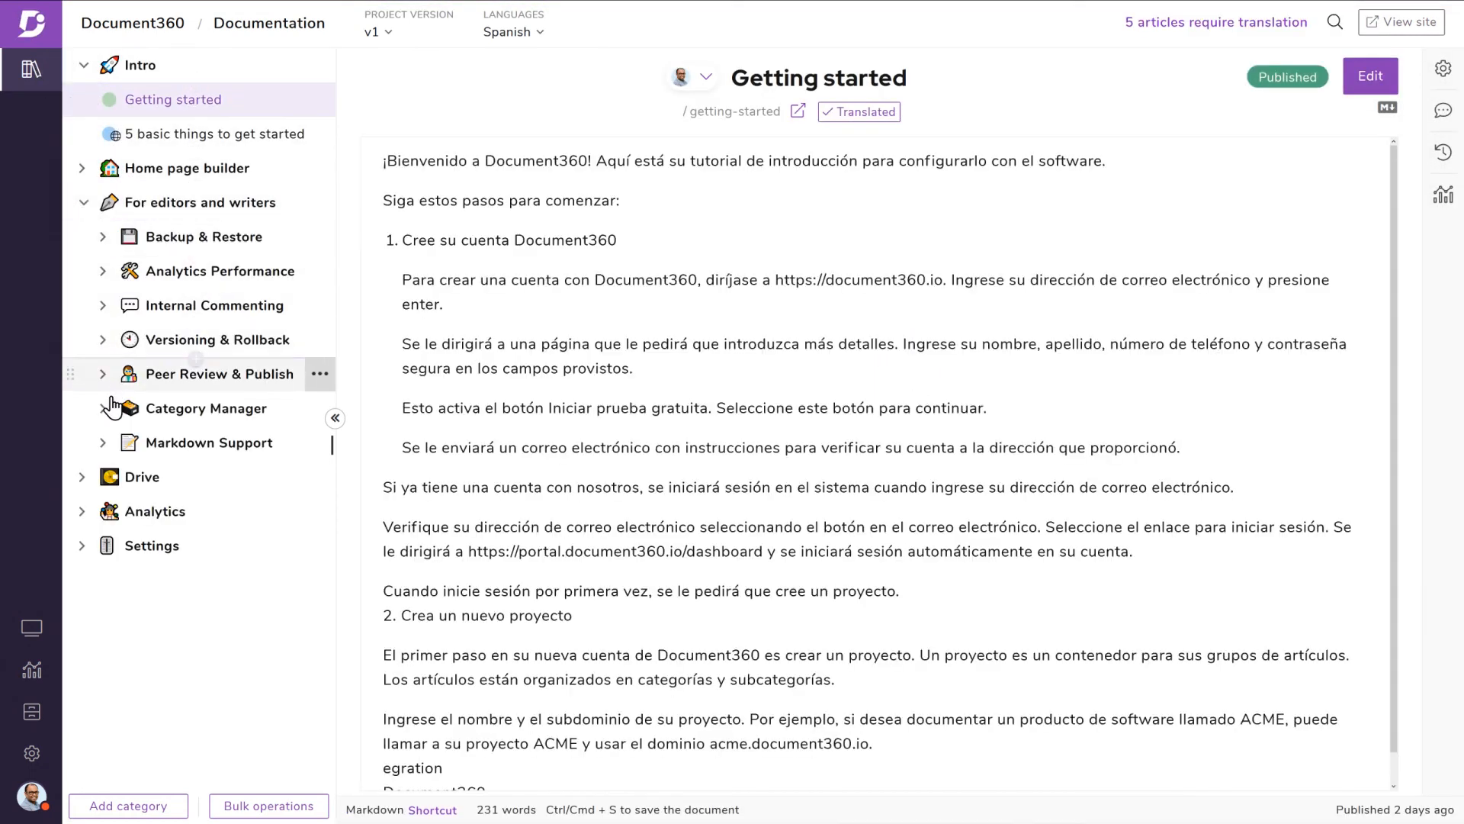
left_click(104, 444)
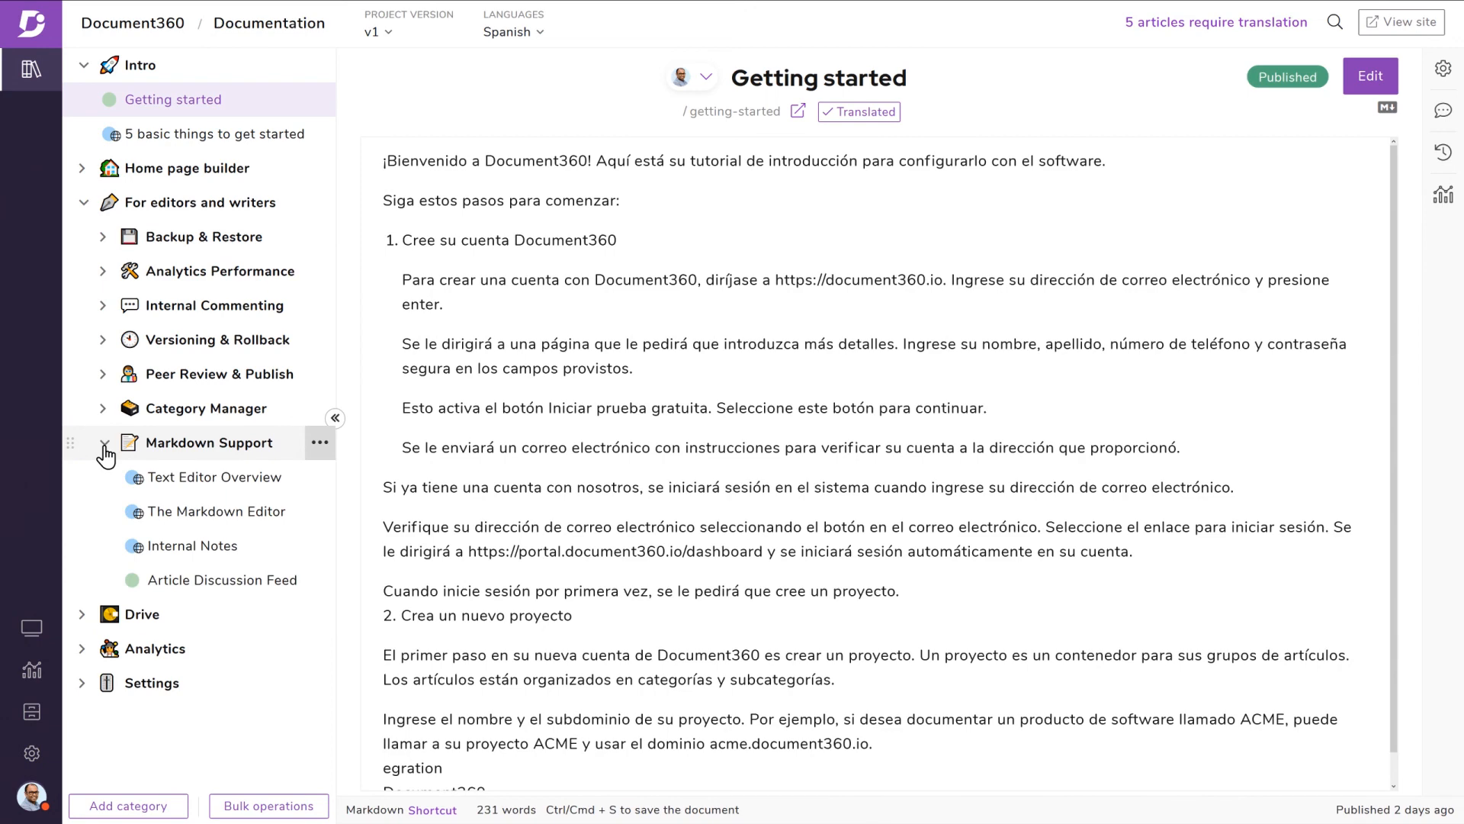
left_click(216, 512)
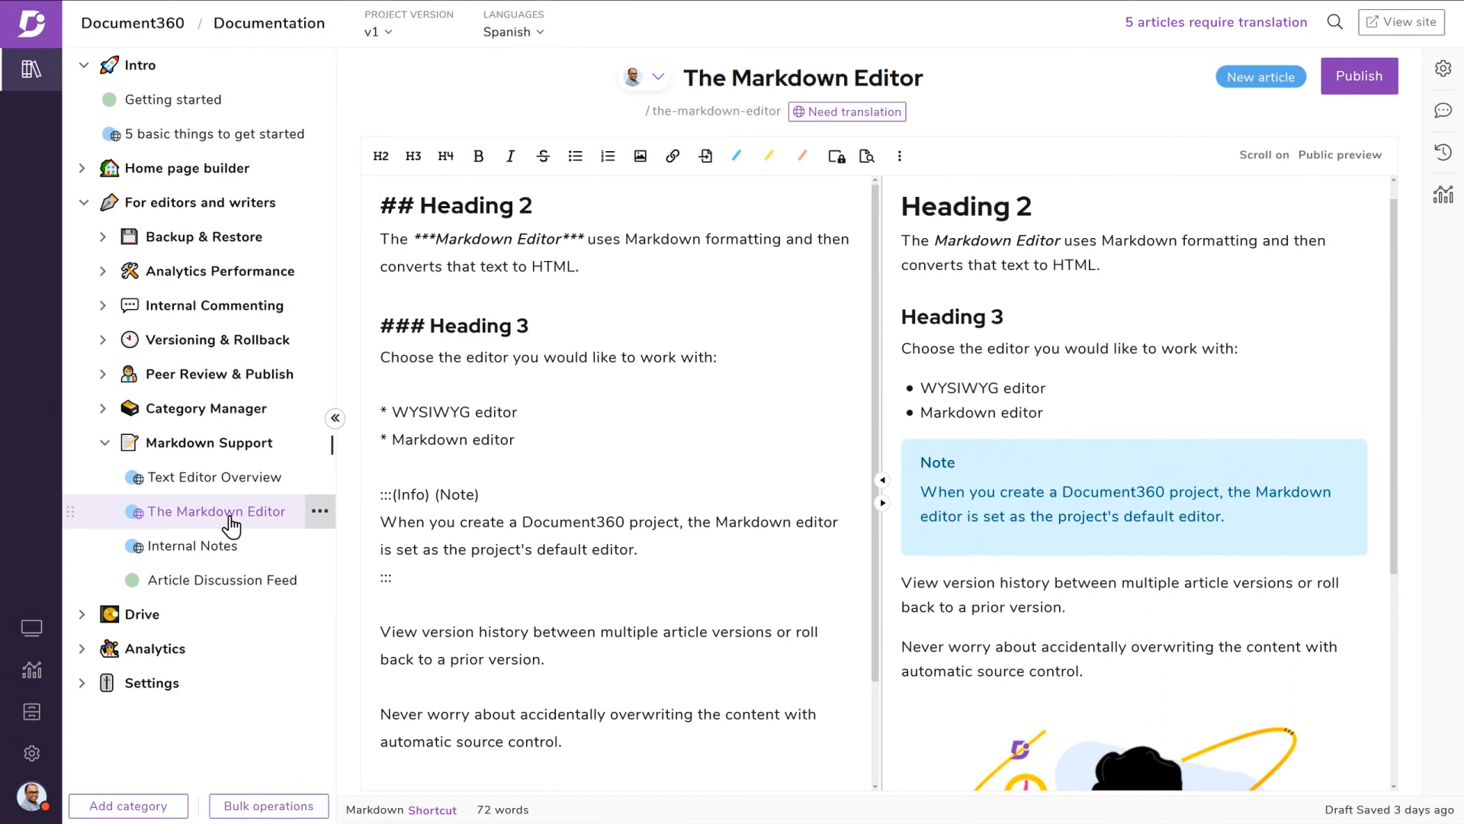
left_click(861, 115)
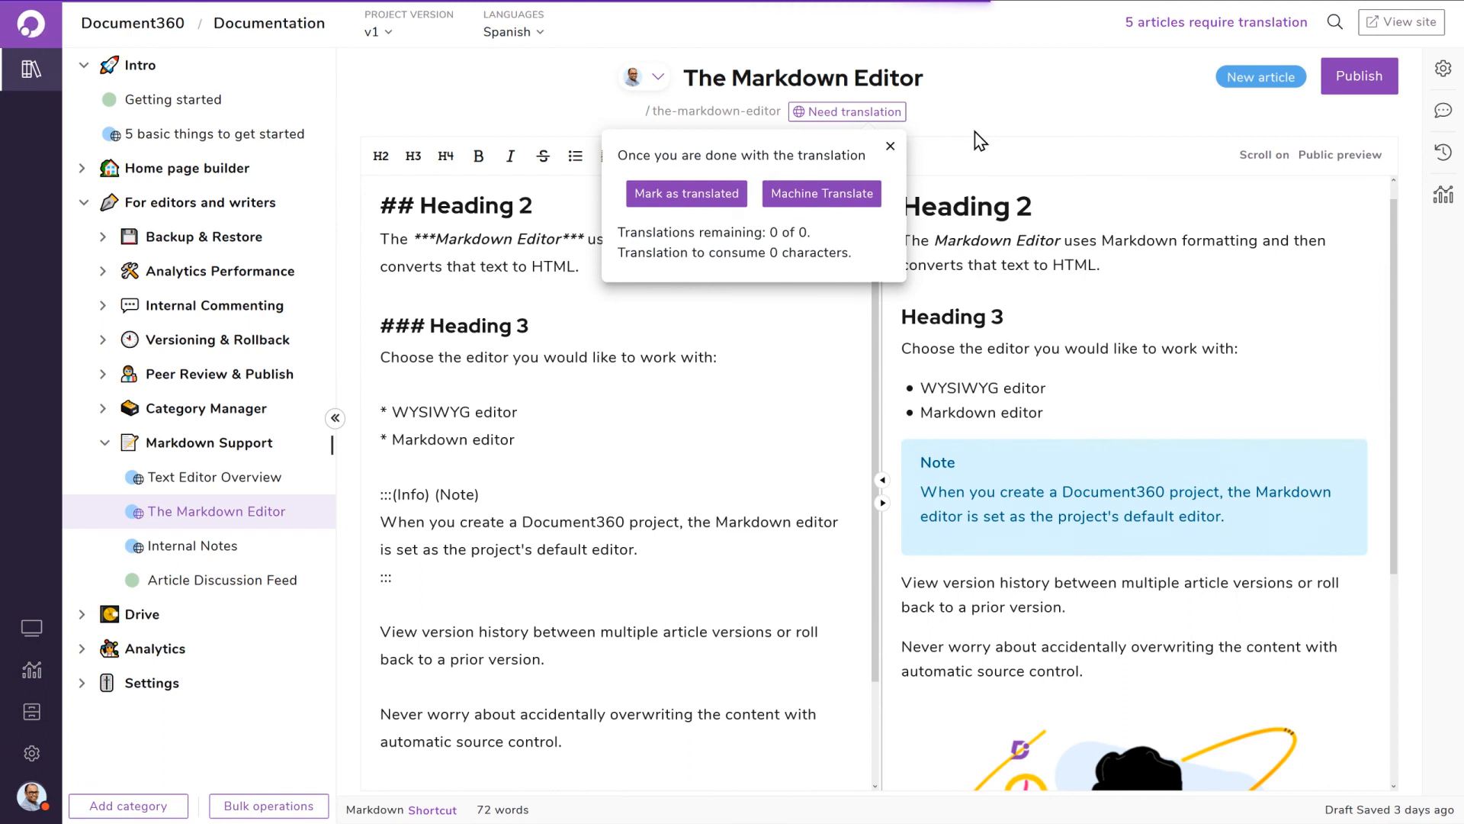